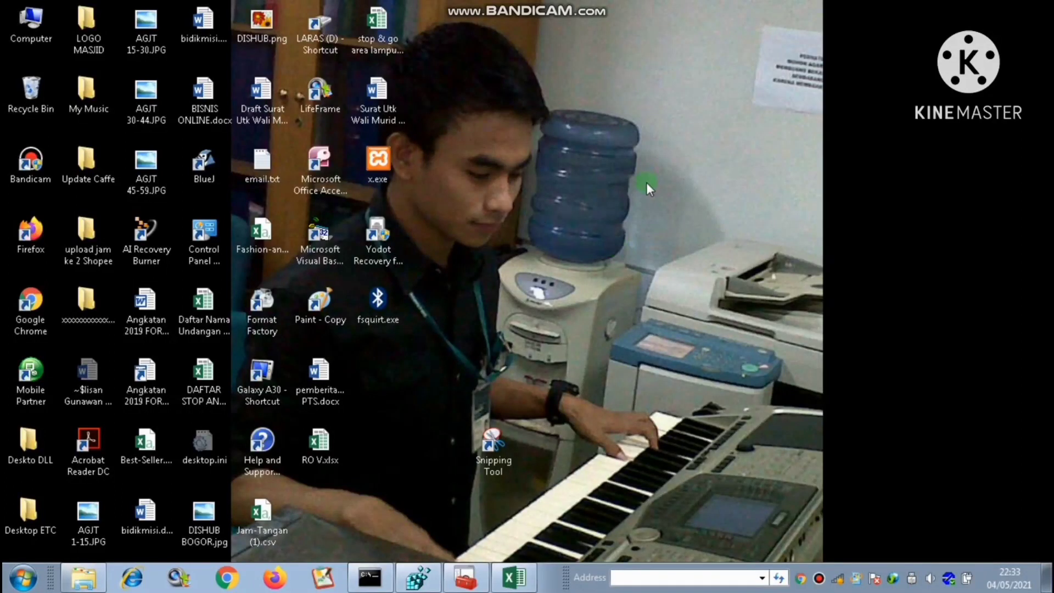
Step: Alt+Tab through the open windows to reach the ERROR MESSAGE.xlsx workbook
key("alt+Tab")
key("alt+Tab")
key("alt+Tab")
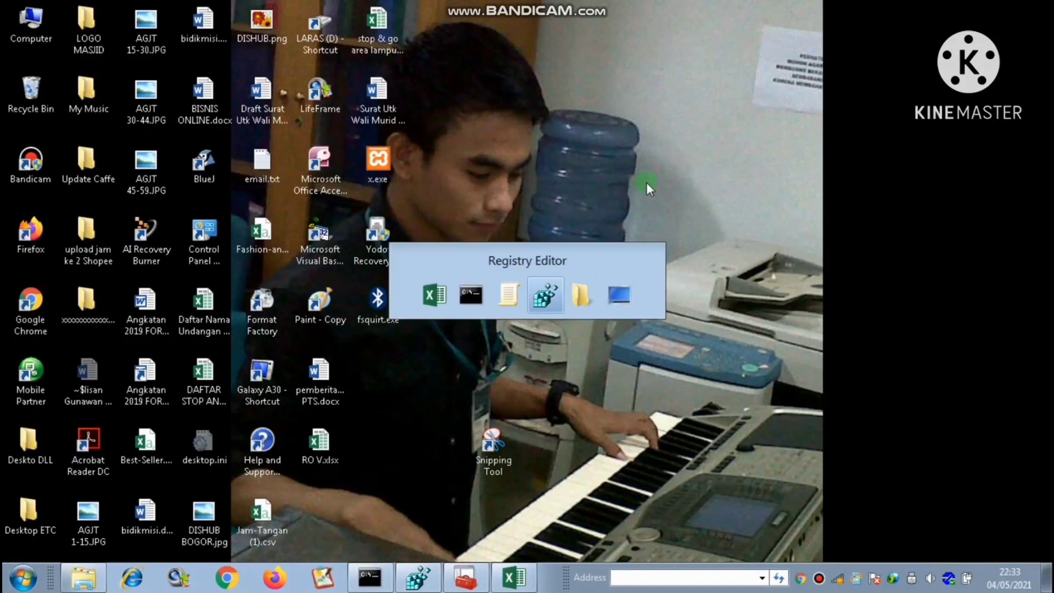
key("alt+Tab")
key("alt+Tab")
key("alt+Tab")
key("alt+Tab")
key("alt+Tab")
key("alt+Tab")
key("alt+Tab")
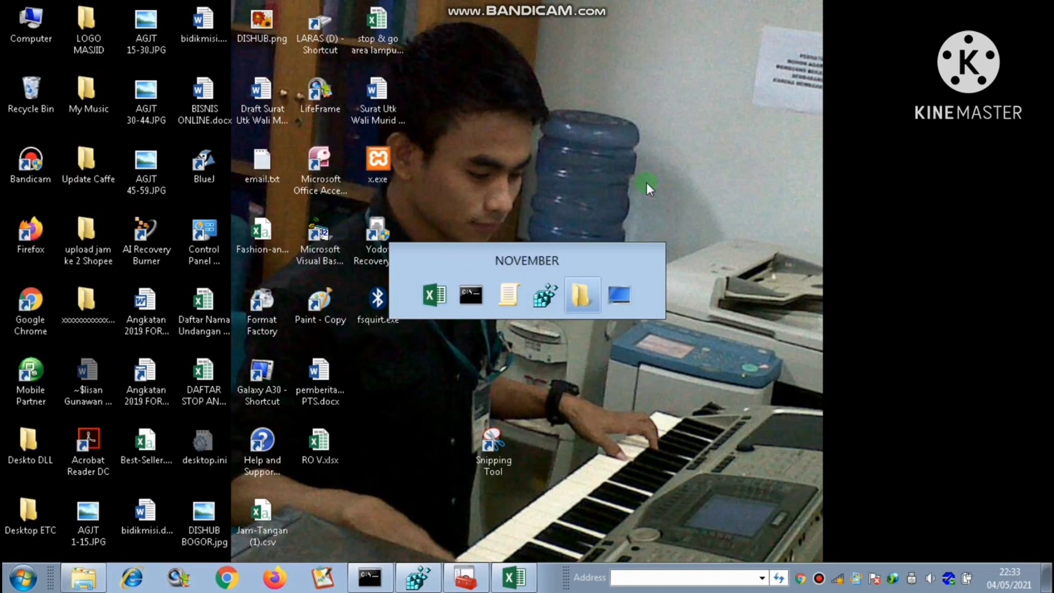
key("alt+Tab")
key("alt+Tab")
key("alt+Tab")
key("alt+Tab")
key("alt+Tab")
key("alt+Tab")
key("alt+Tab")
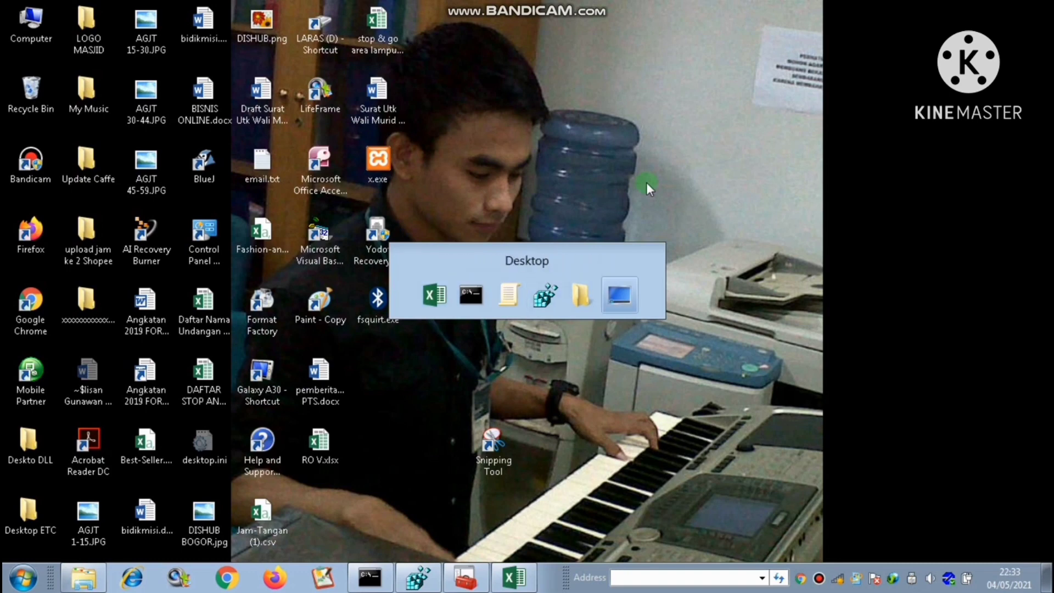
key("alt+Tab")
key("alt+Tab")
key("alt+Tab")
key("alt+Tab")
key("alt+Tab")
key("alt+Tab")
key("alt+Tab")
key("alt+Tab")
key("alt+Tab")
key("alt+Tab")
key("alt+Tab")
key("alt+Tab")
key("alt+Tab")
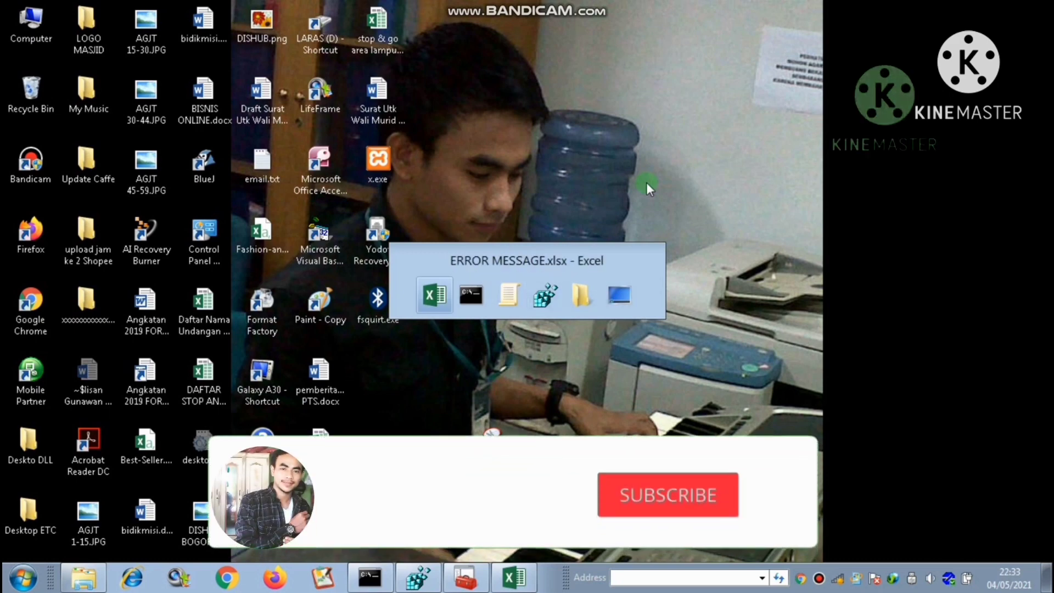
key("alt+Tab")
key("alt+Tab")
key("alt+Tab")
key("alt+Tab")
key("alt+Tab")
key("alt+Tab")
key("alt+Tab")
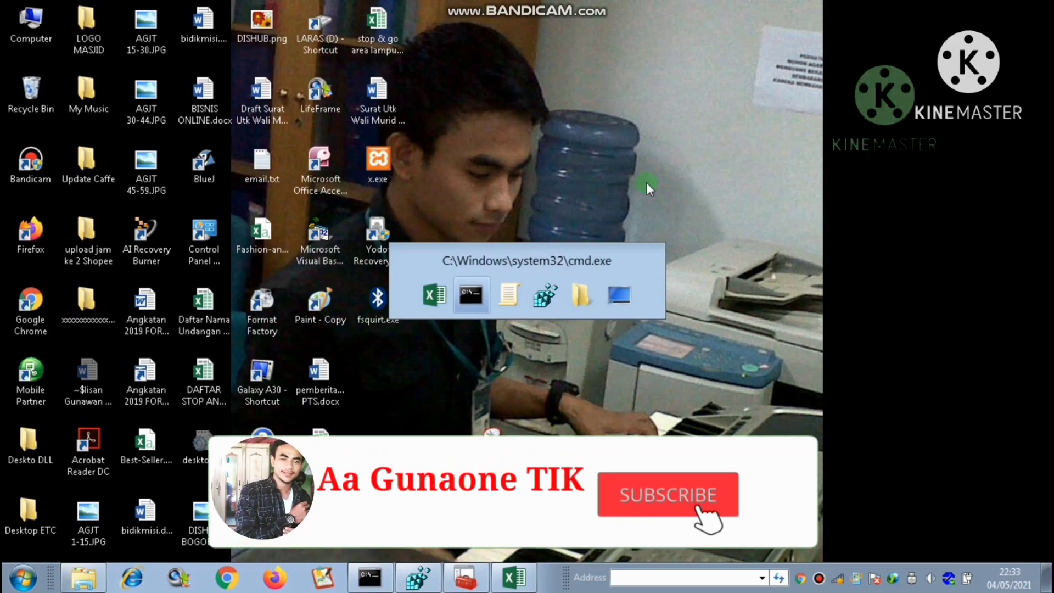
key("alt+Tab")
key("alt+Tab")
key("alt+Tab")
key("alt+Tab")
key("alt+Tab")
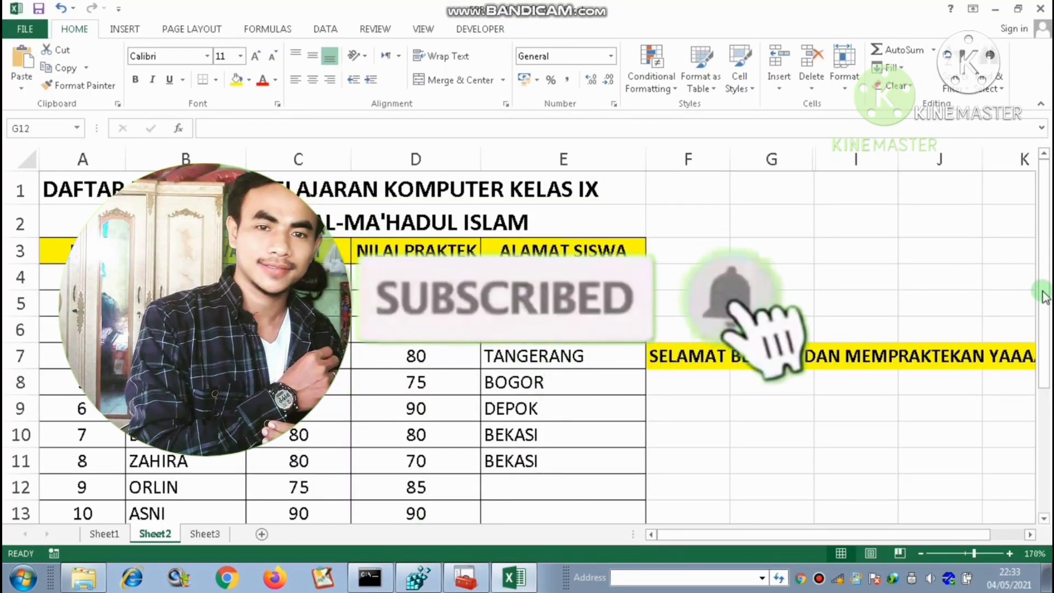
left_click_drag(1046, 307, 1045, 354)
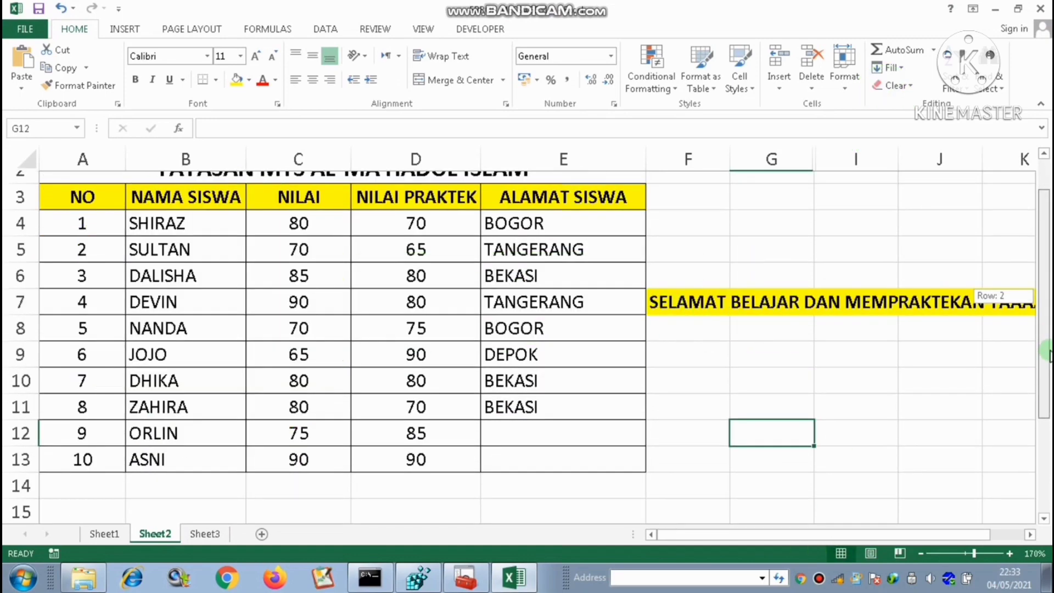
left_click_drag(1047, 354, 1047, 285)
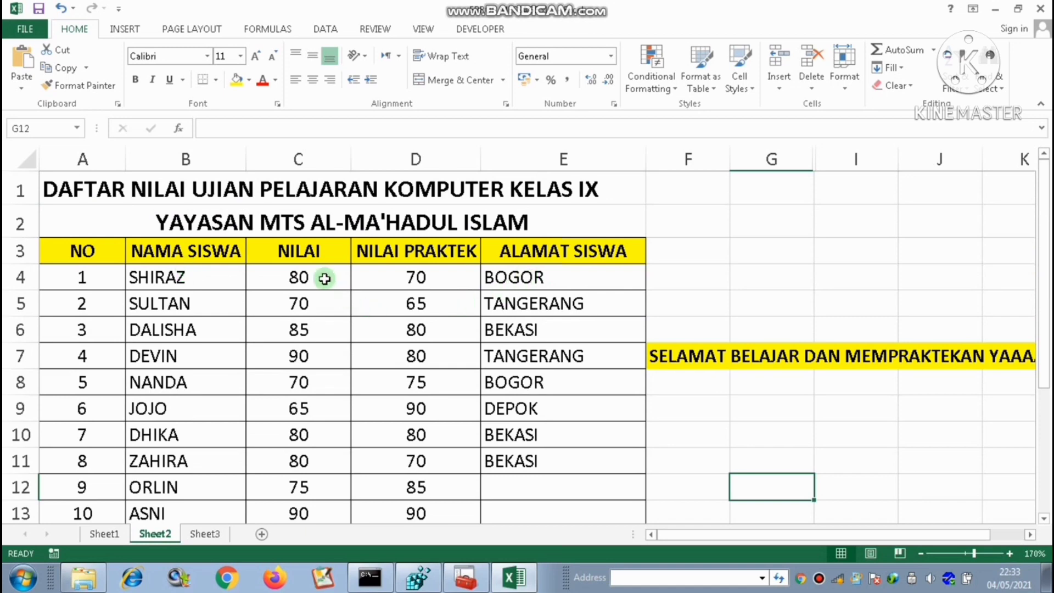
mouse_move(324, 279)
left_mouse_down()
mouse_move(327, 306)
mouse_move(422, 285)
mouse_move(311, 283)
mouse_move(409, 383)
left_mouse_up()
left_click(315, 295)
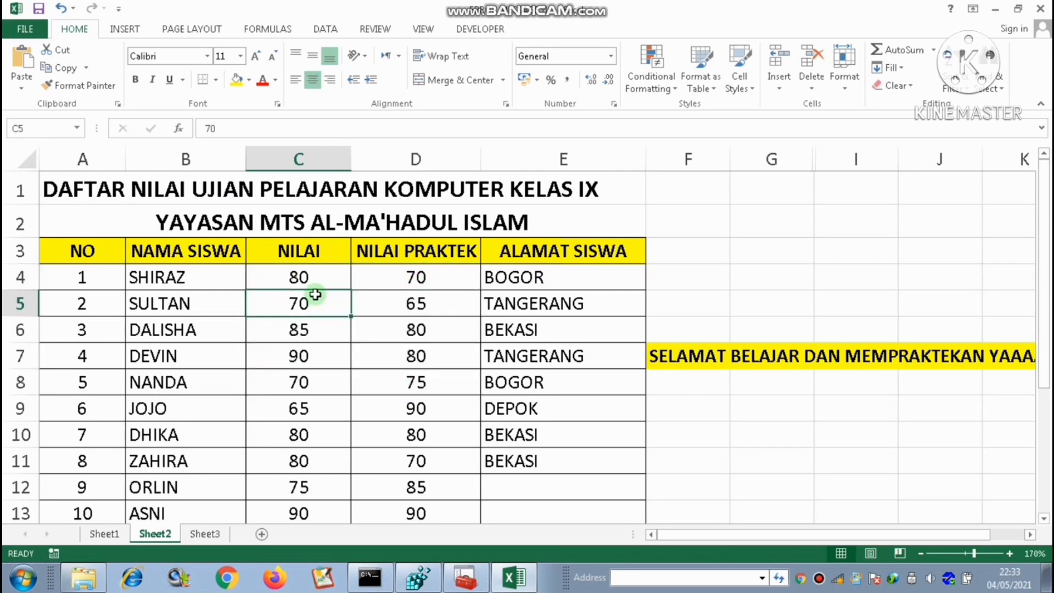
left_click_drag(315, 294, 317, 283)
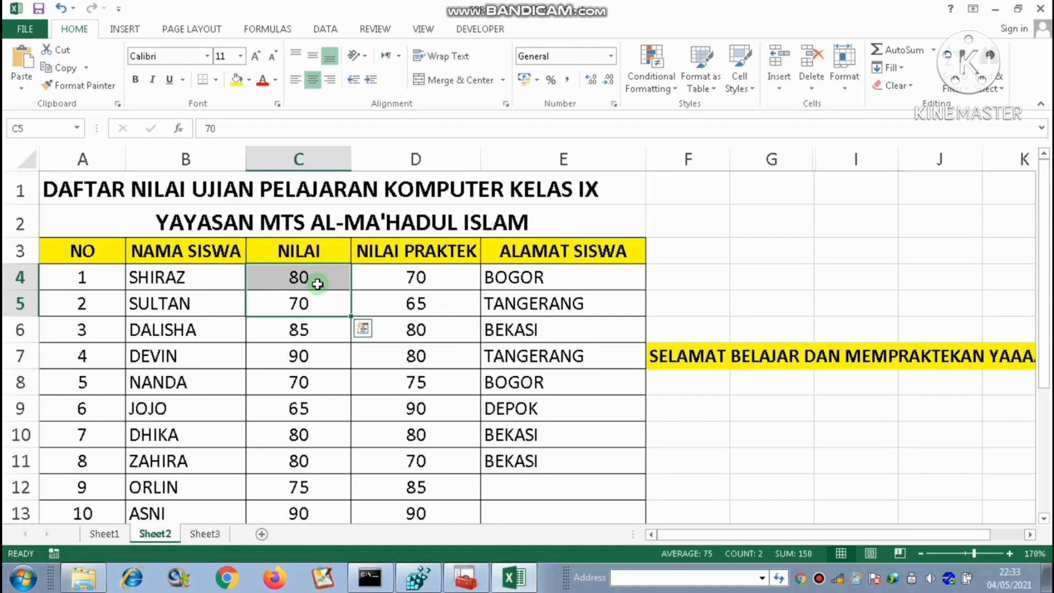
key("shift+Right")
key("shift+Down")
key("shift+Down")
key("shift+Down")
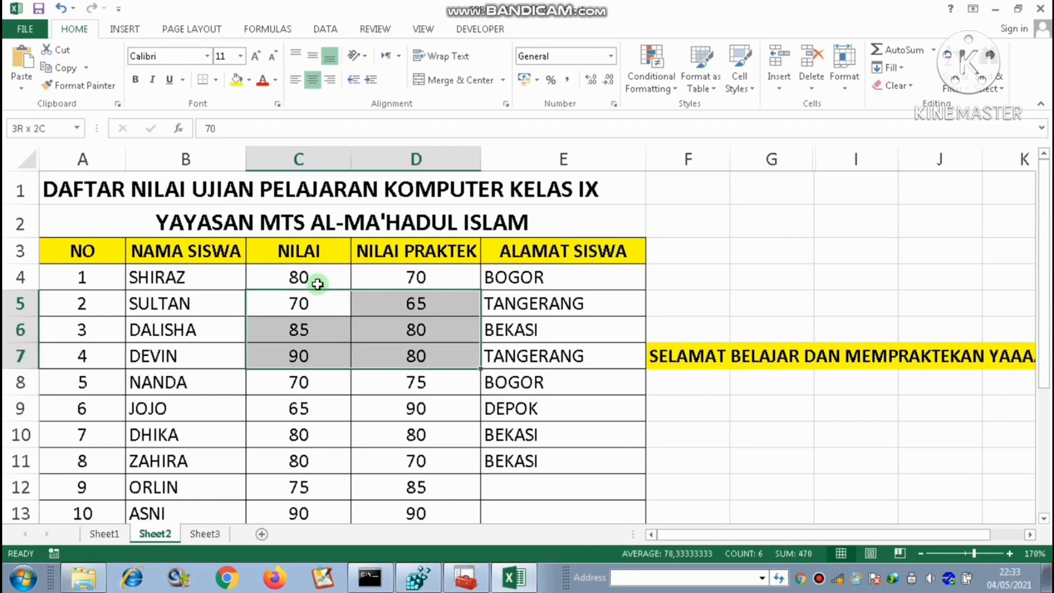
key("shift+Down")
key("shift+Down")
key("shift+Down")
key("shift+Down")
key("shift+Down")
key("shift+Down")
key("shift+Down")
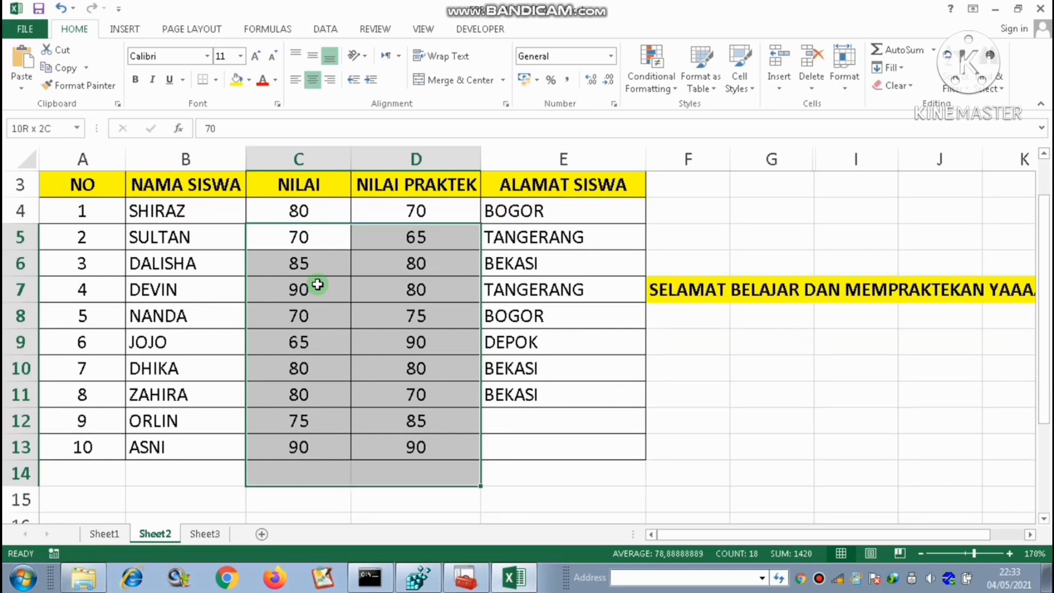
key("shift+Up")
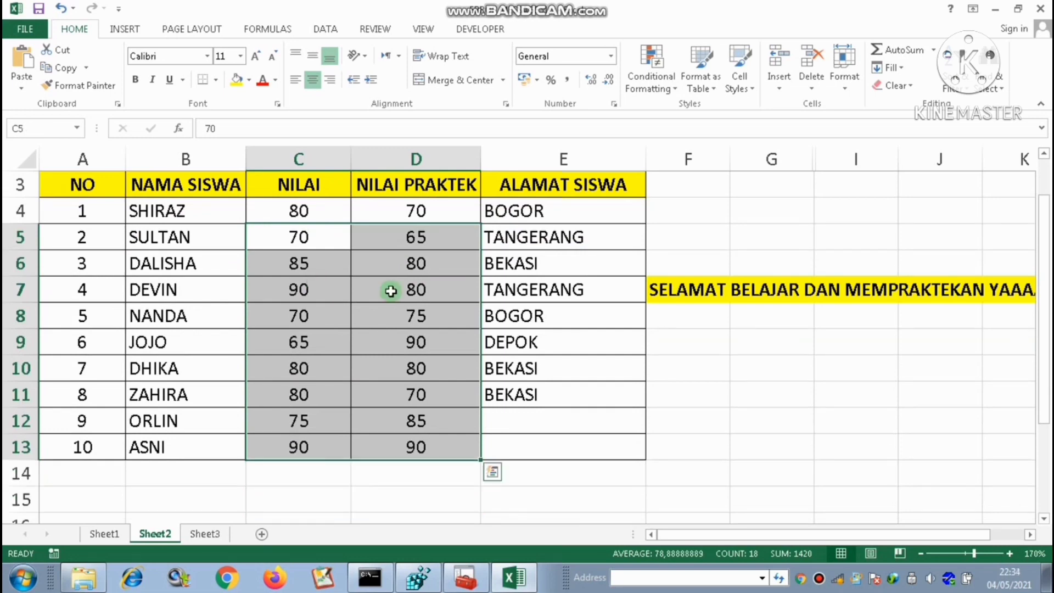
left_click(376, 367)
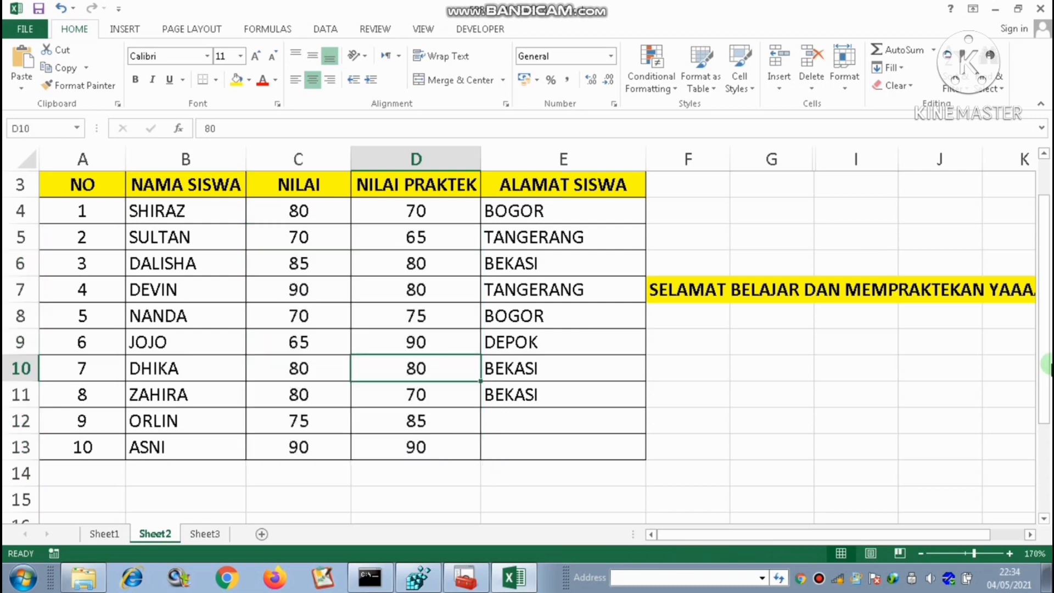
left_click_drag(1048, 378, 1037, 329)
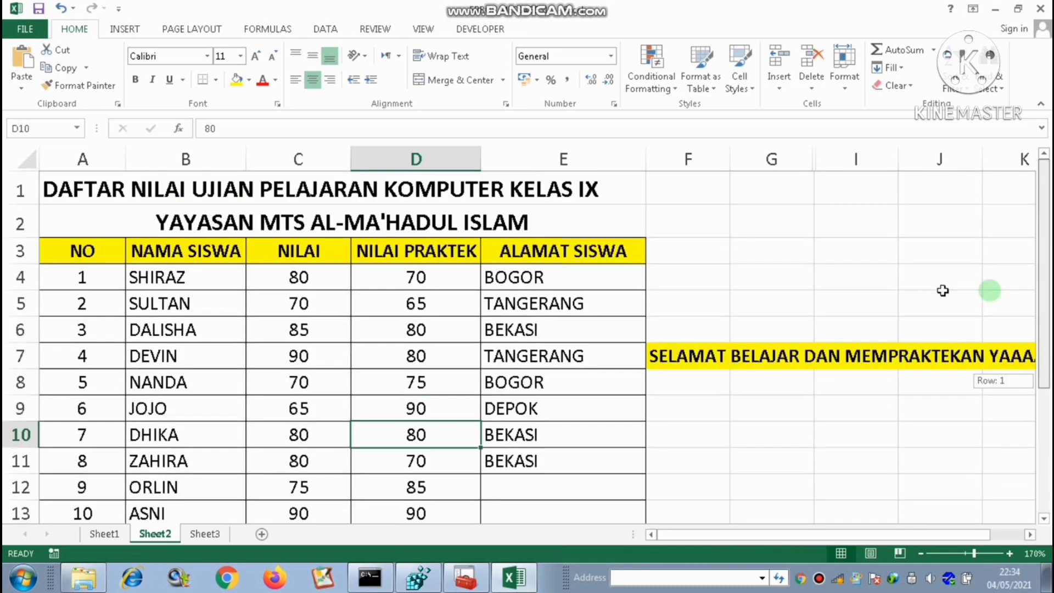
left_click(86, 279)
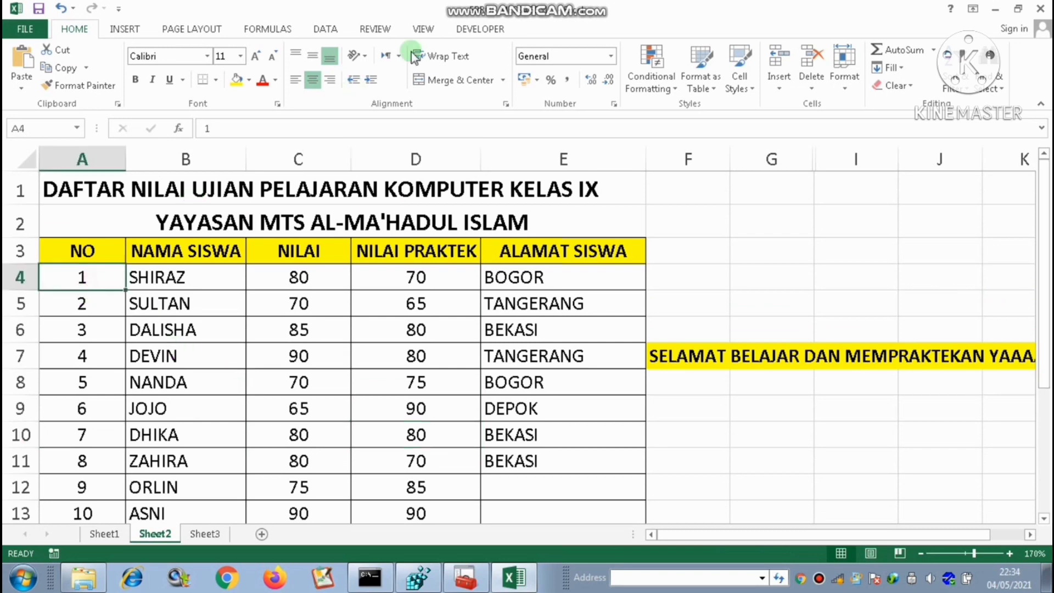
Step: Freeze panes above row 4 so rows 1–3 stay fixed, then scroll to check
left_click(434, 31)
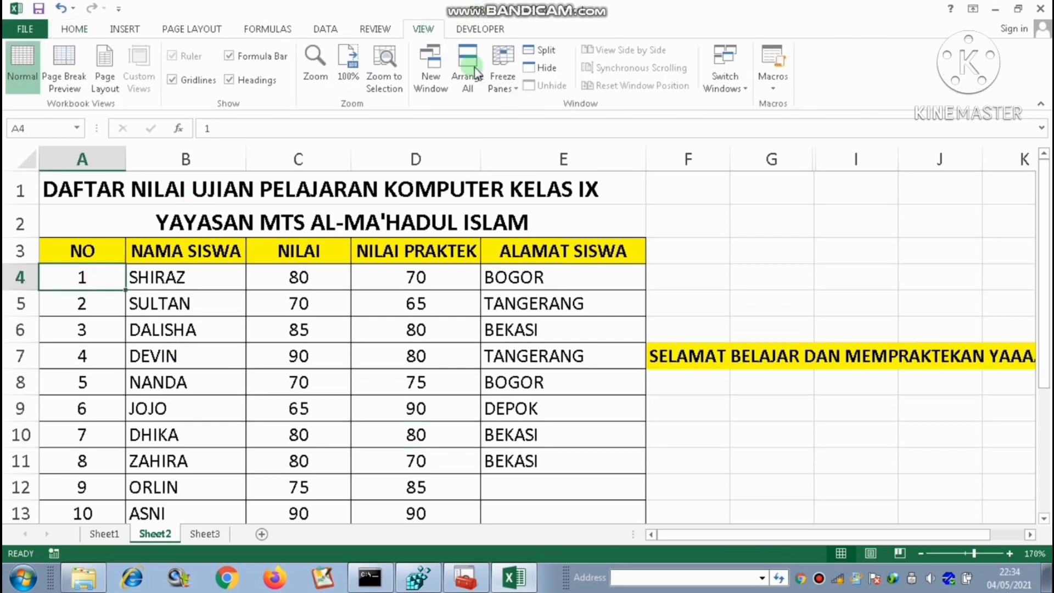
left_click(512, 87)
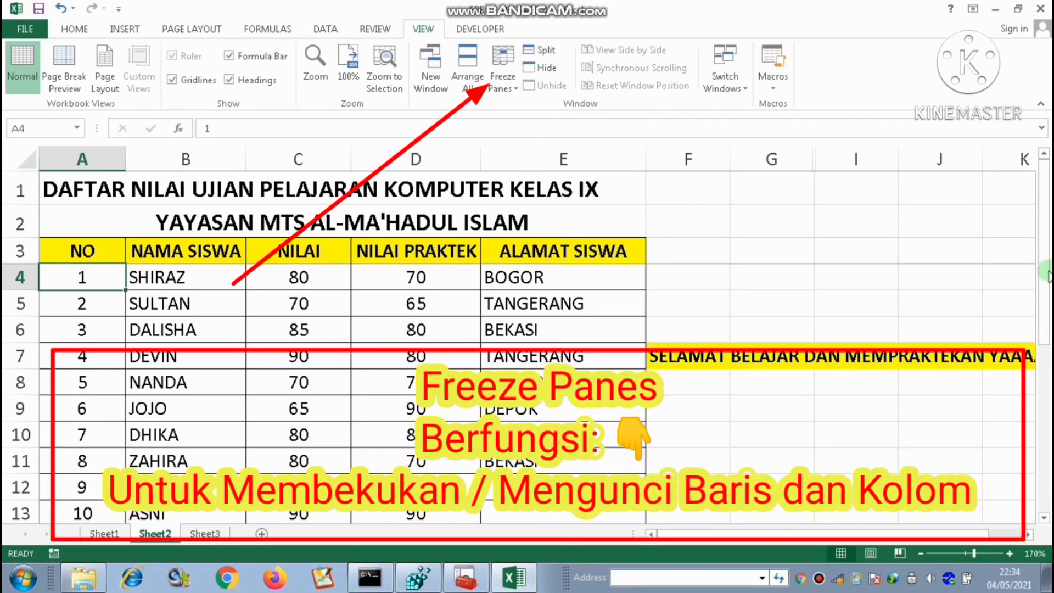
left_click_drag(1048, 323, 1047, 365)
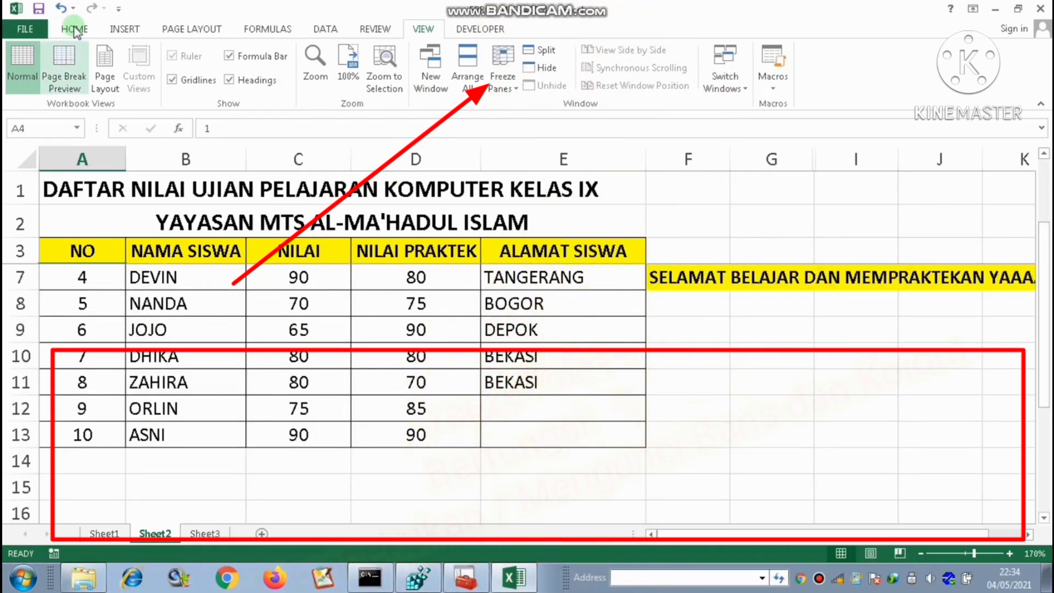
Step: On the Home tab, select the grade cells C4:D13 for all students
left_click(75, 30)
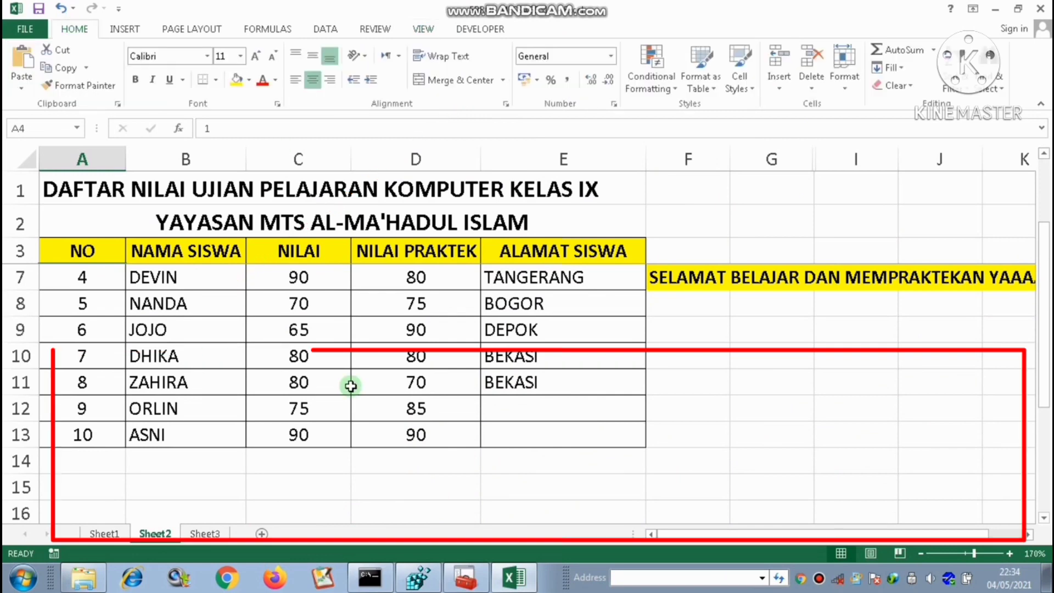
left_click(292, 299)
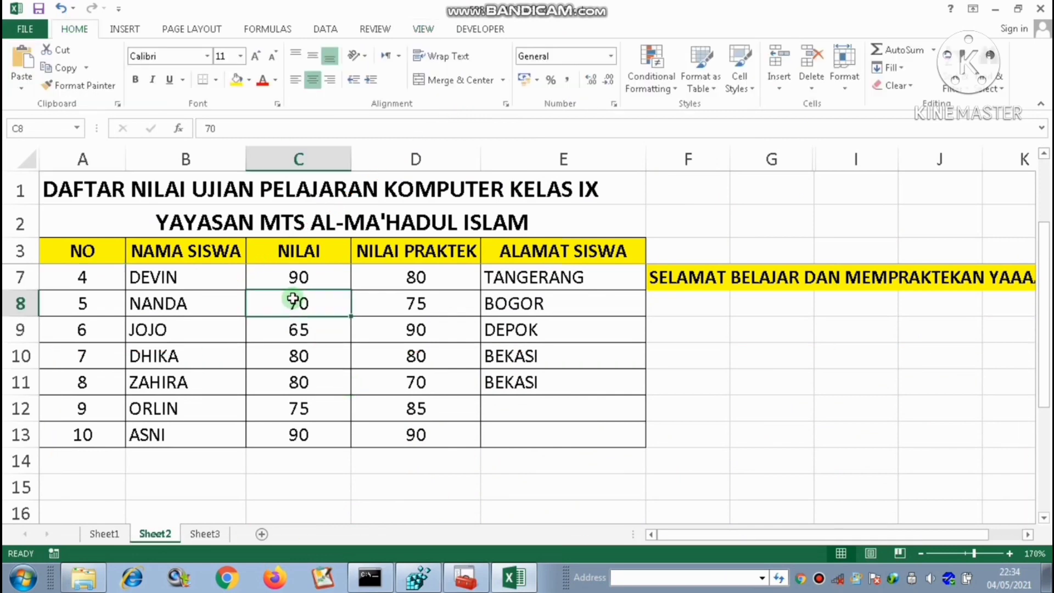
key("Down")
key("Down")
key("Up")
key("Up")
key("Up")
key("Up")
key("Up")
key("Up")
key("Right")
key("Right")
key("Down")
key("Down")
key("Down")
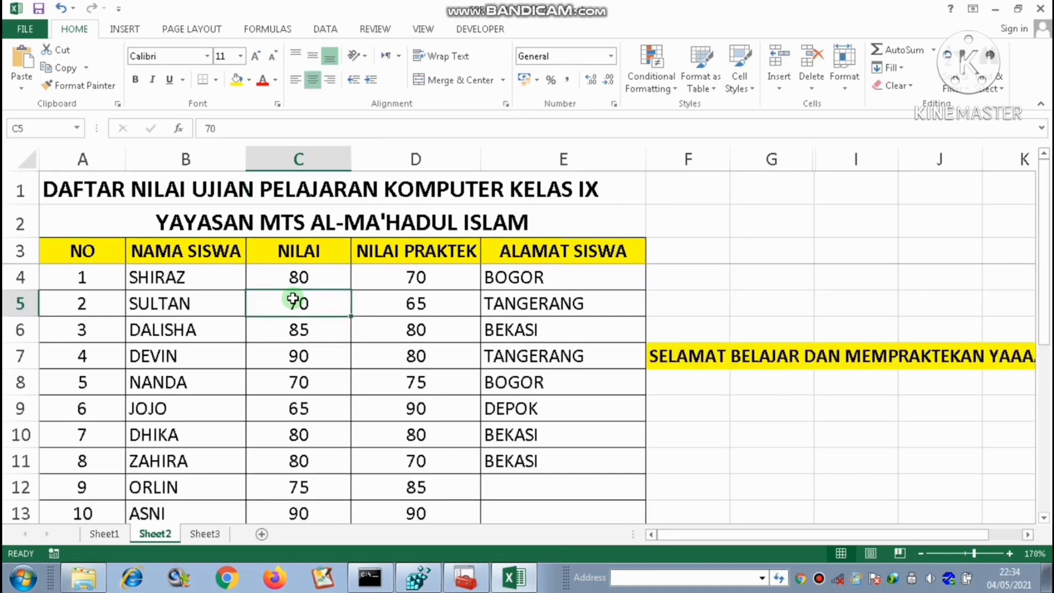
key("shift+Right")
key("ctrl+shift+Down")
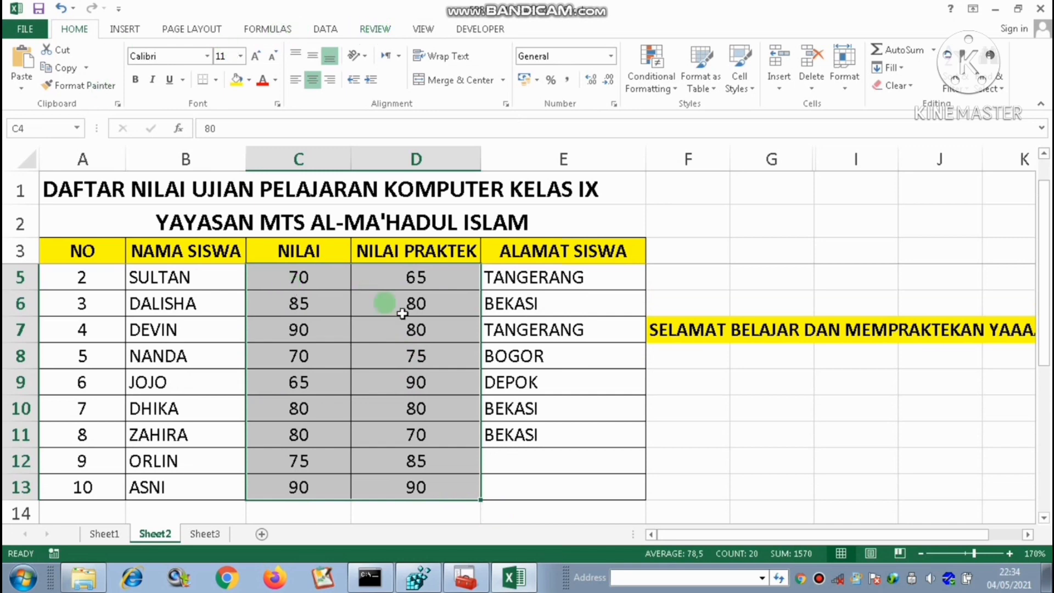
Step: Select the entire worksheet and show the Review tab's protection commands
left_click(509, 396)
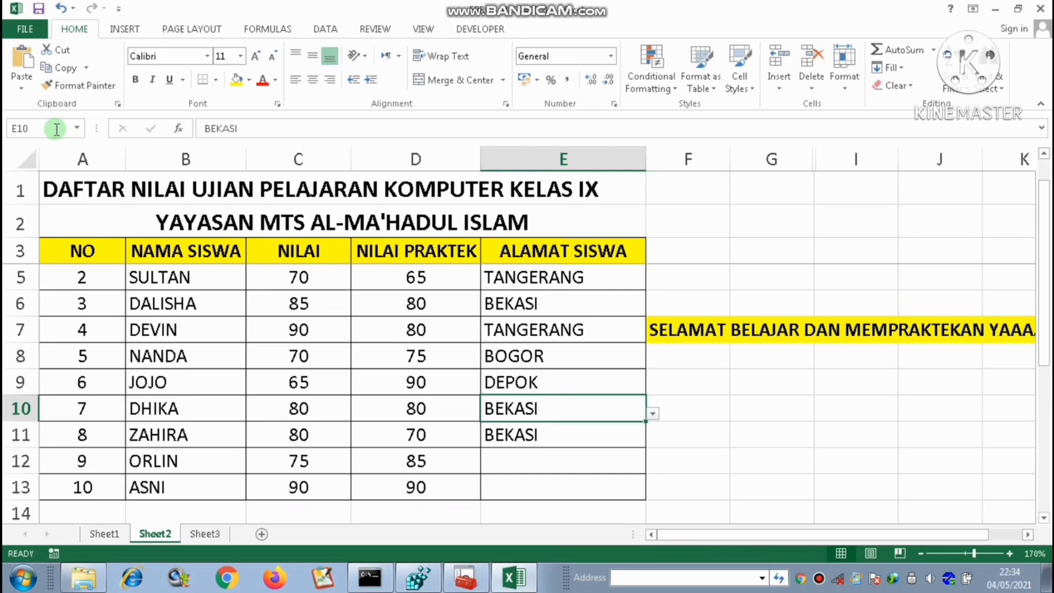
left_click(23, 158)
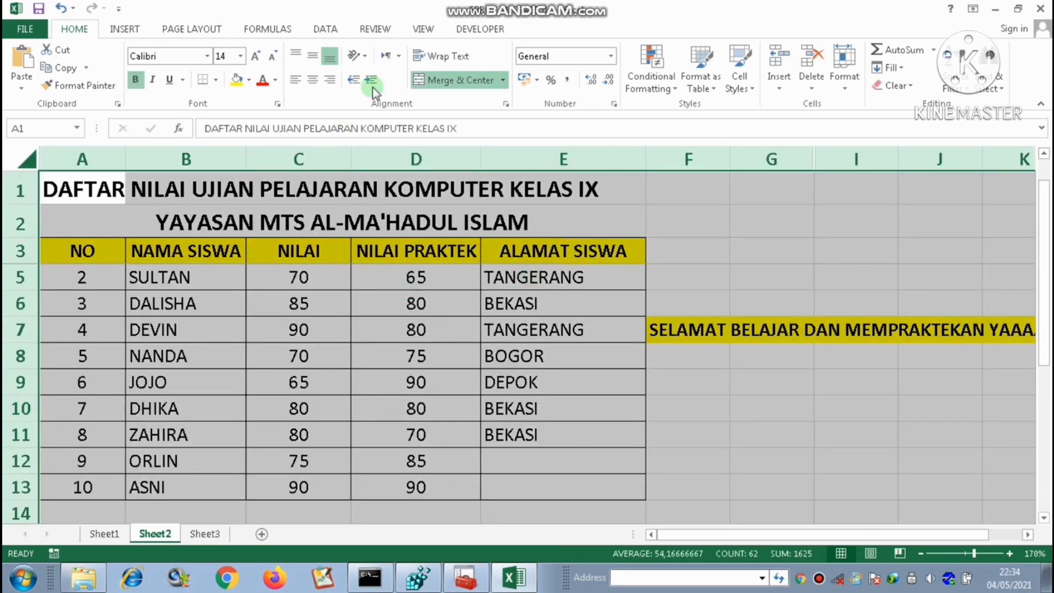
left_click(378, 28)
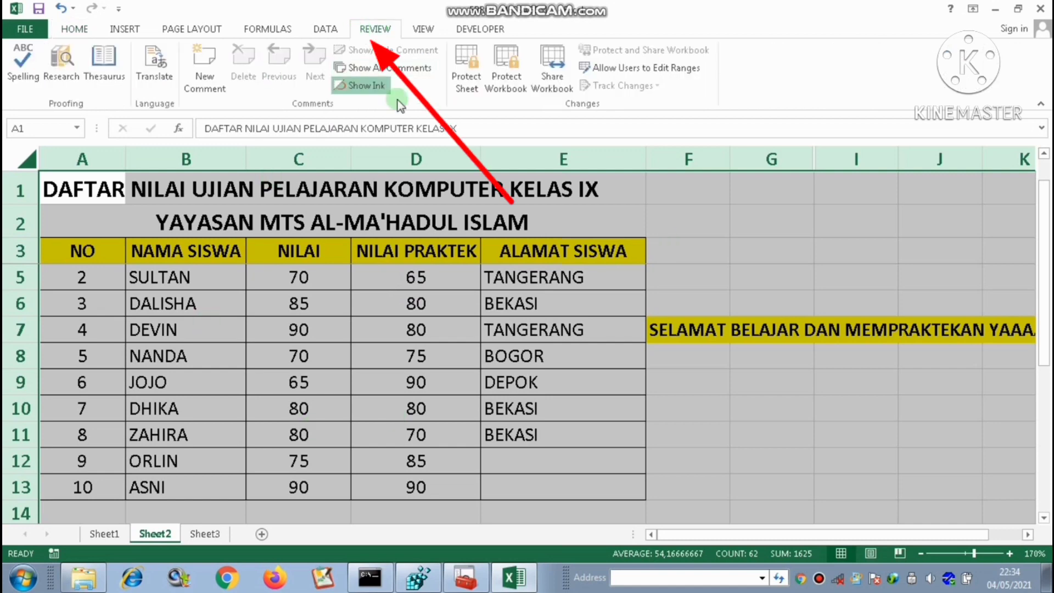
Step: Protect Sheet2 with a confirmed password, allowing only selection of locked and unlocked cells
left_click(471, 66)
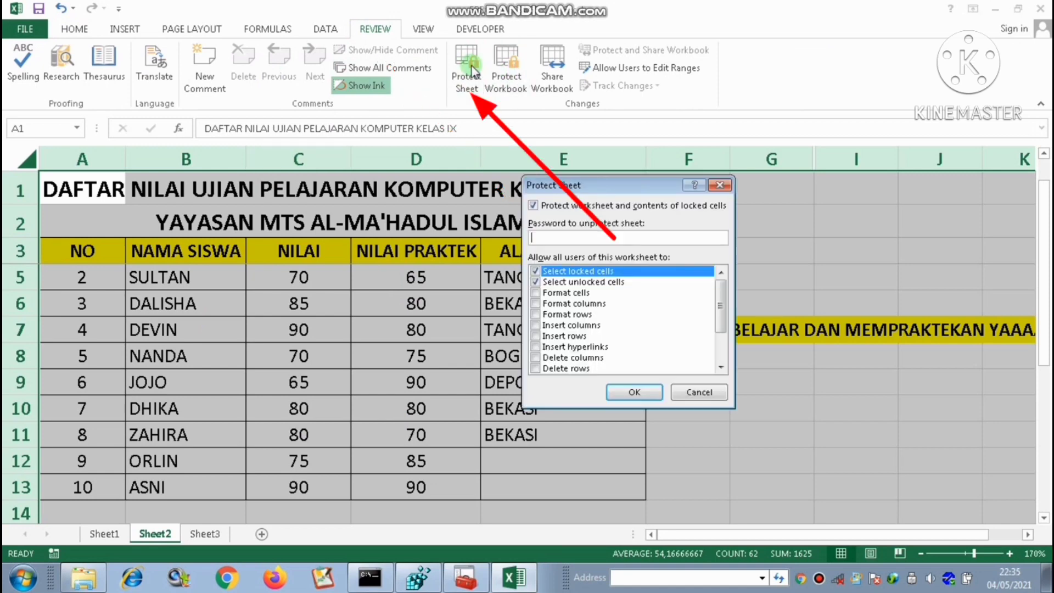
left_click(560, 239)
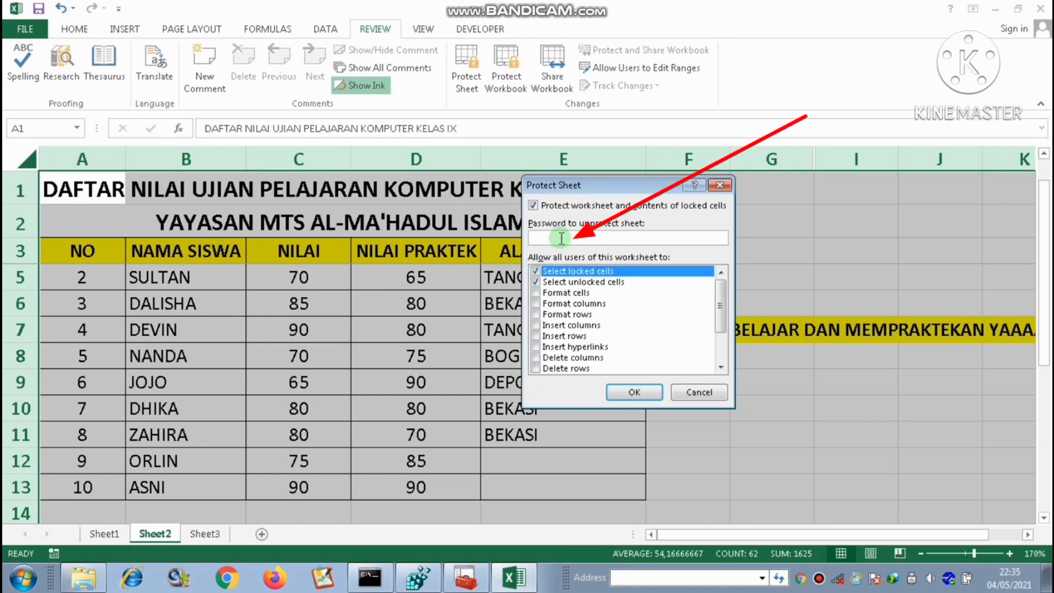
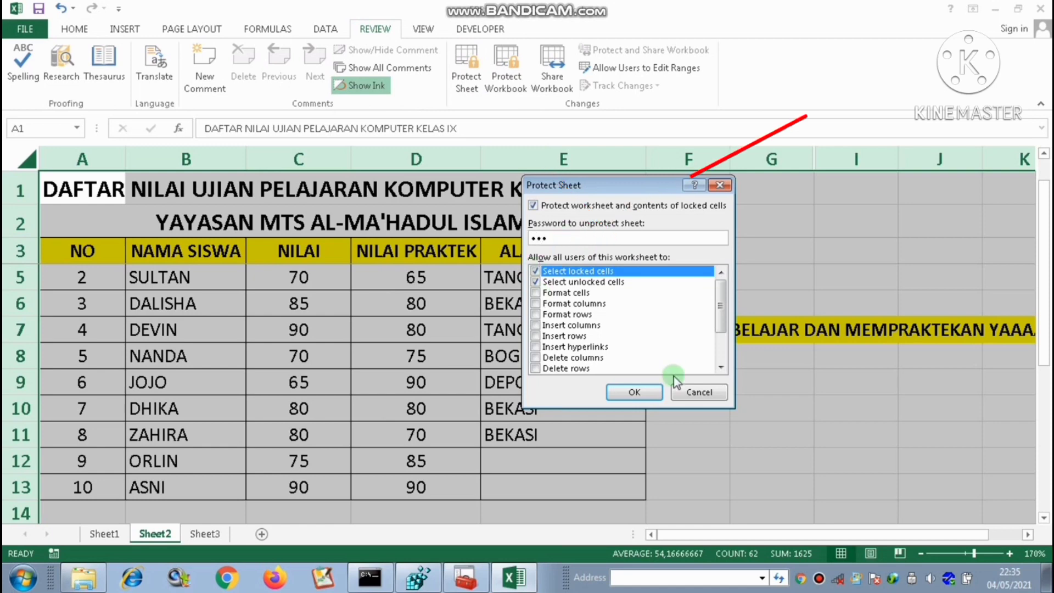
left_click(646, 391)
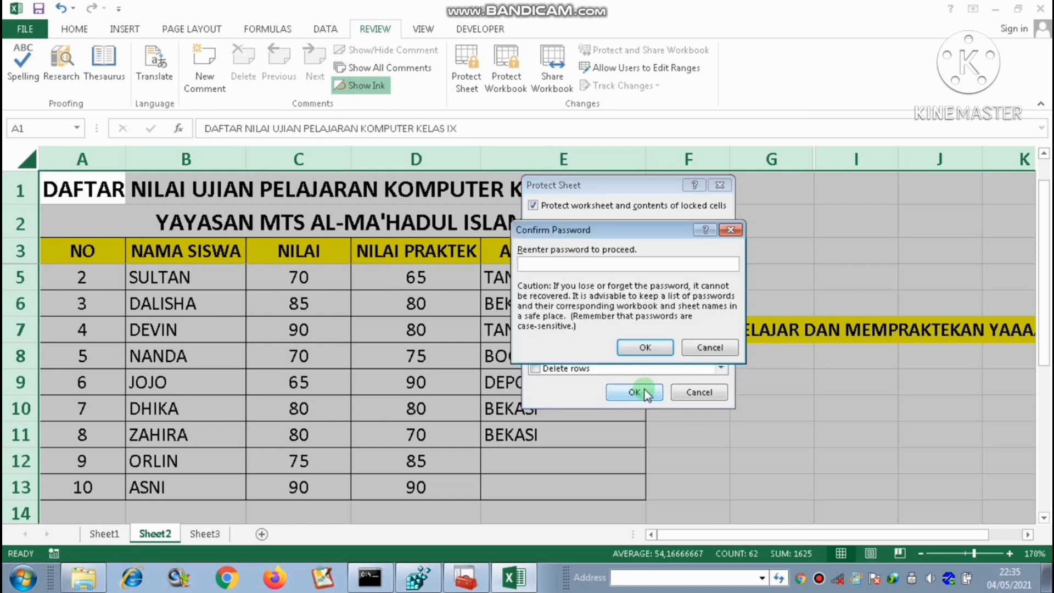
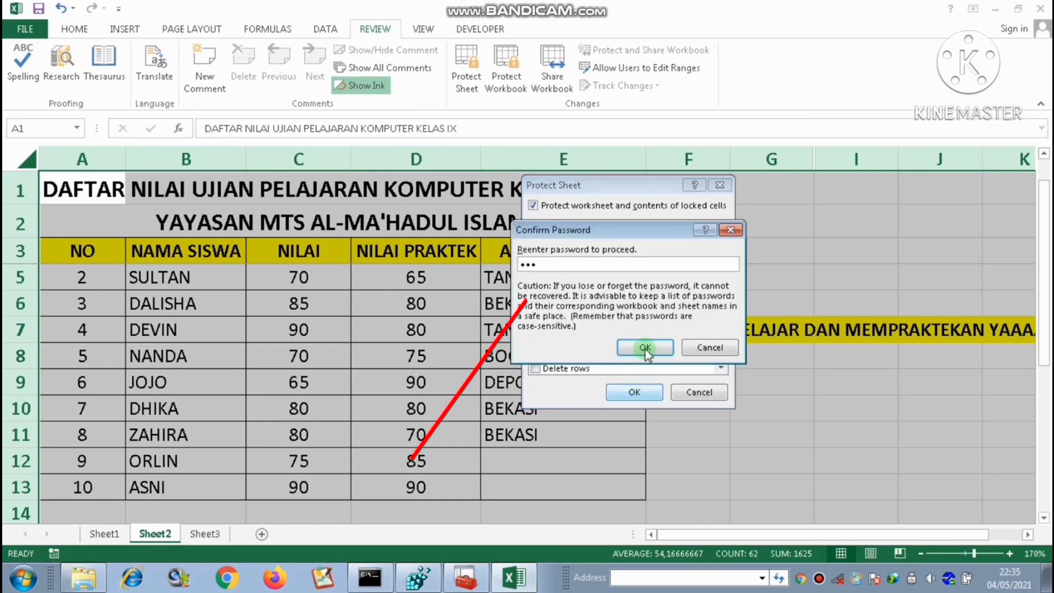
left_click(645, 347)
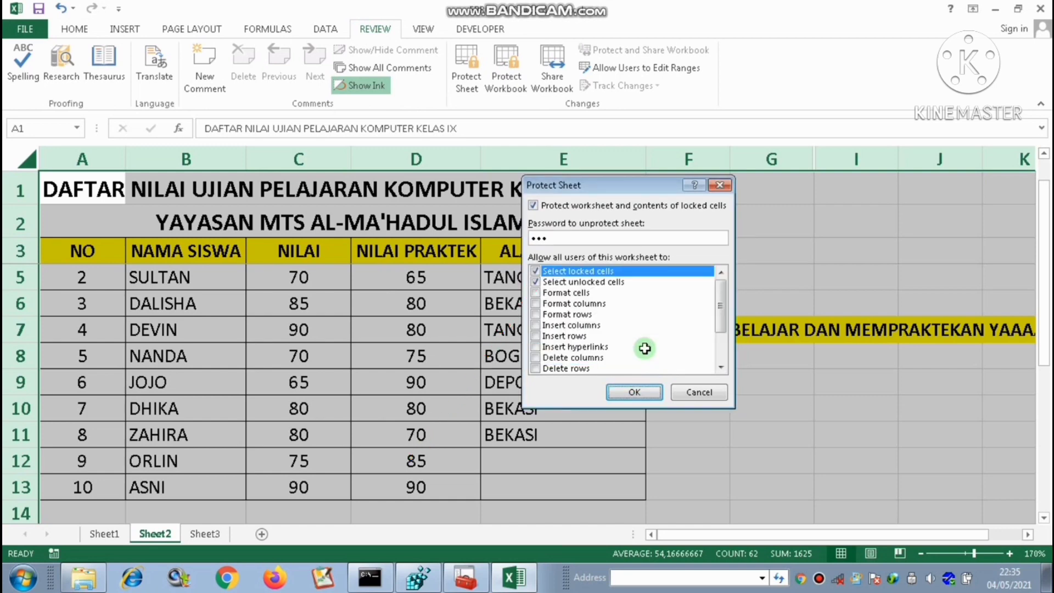
left_click(733, 442)
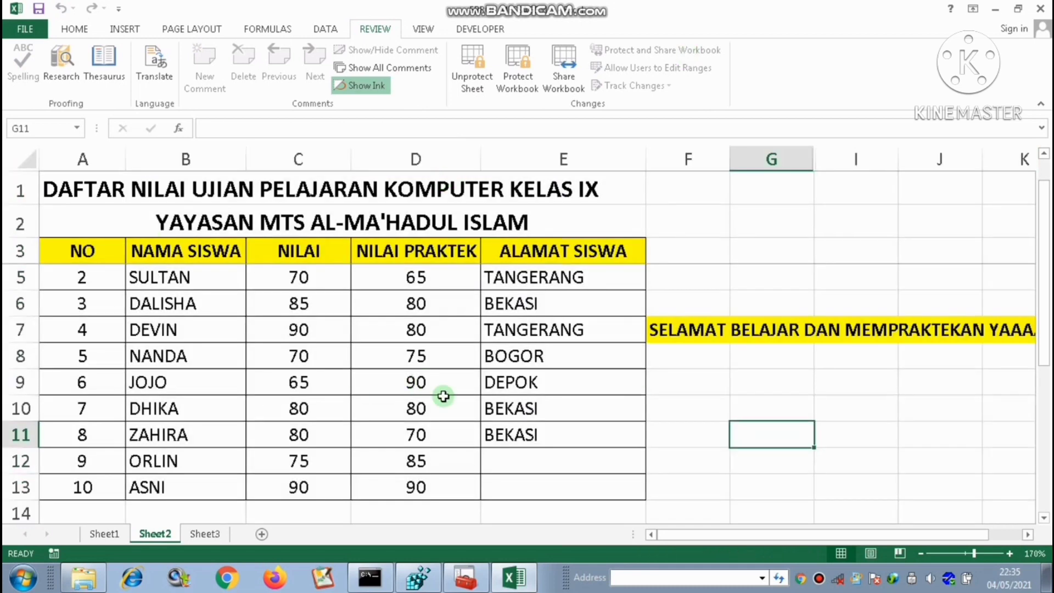
left_click(316, 279)
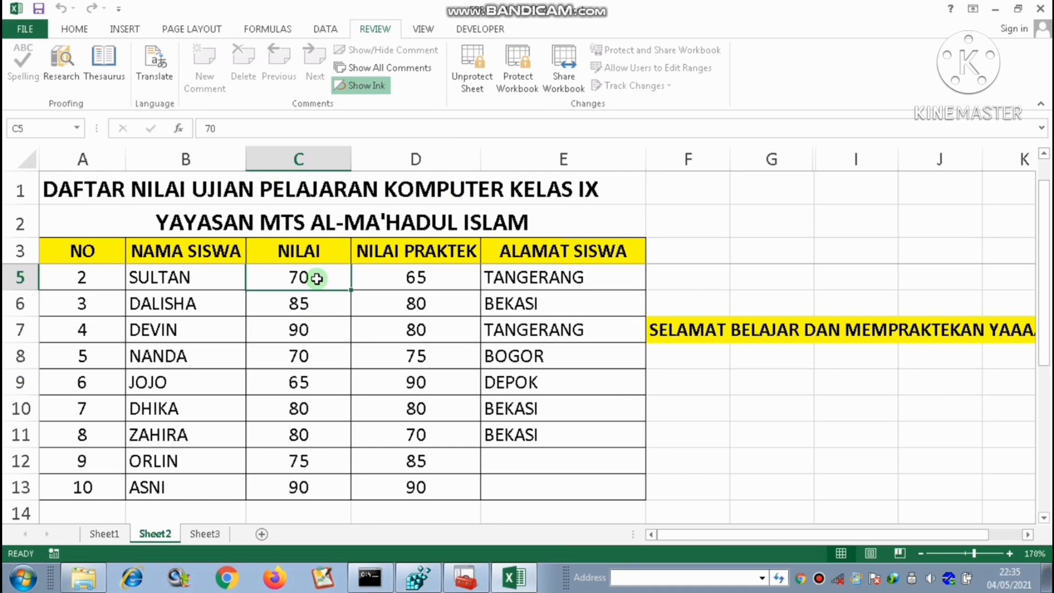
key("Down")
key("Down")
key("Down")
key("Up")
key("Up")
key("Up")
key("Up")
key("Up")
key("Up")
key("Up")
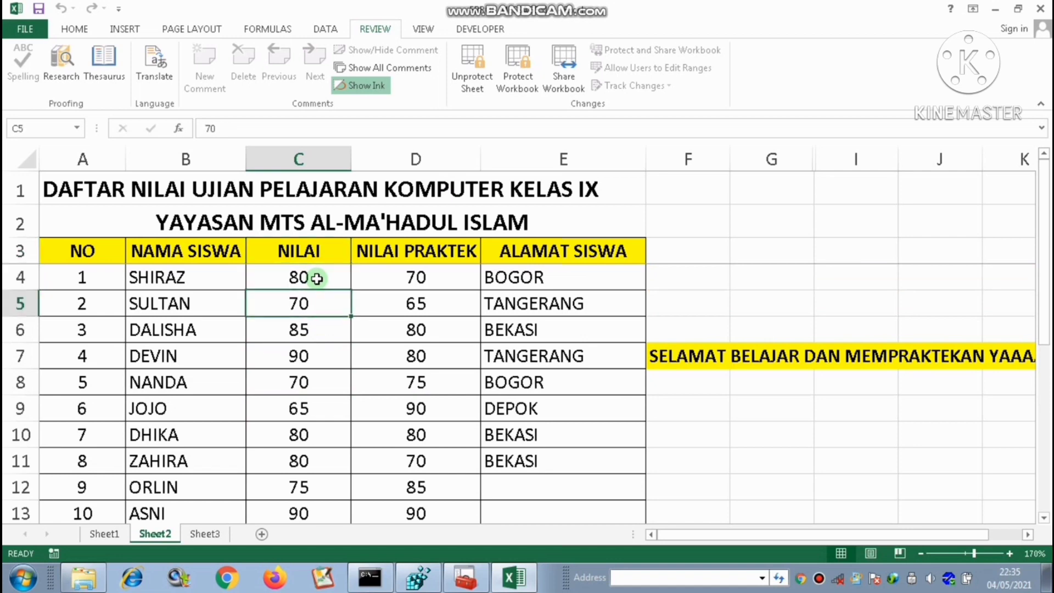
double_click(320, 283)
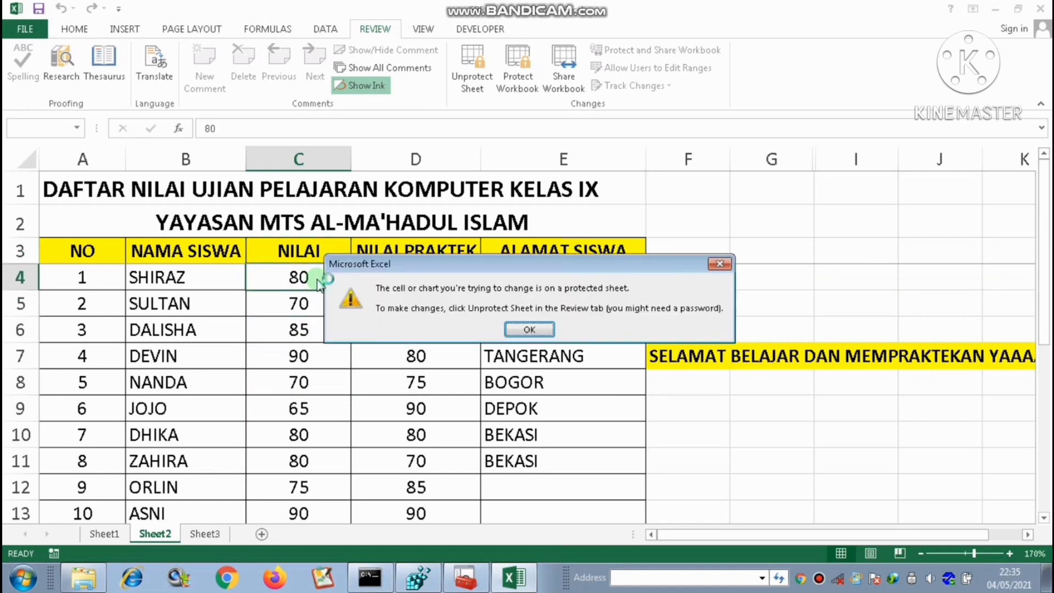
left_click(530, 330)
left_click(211, 303)
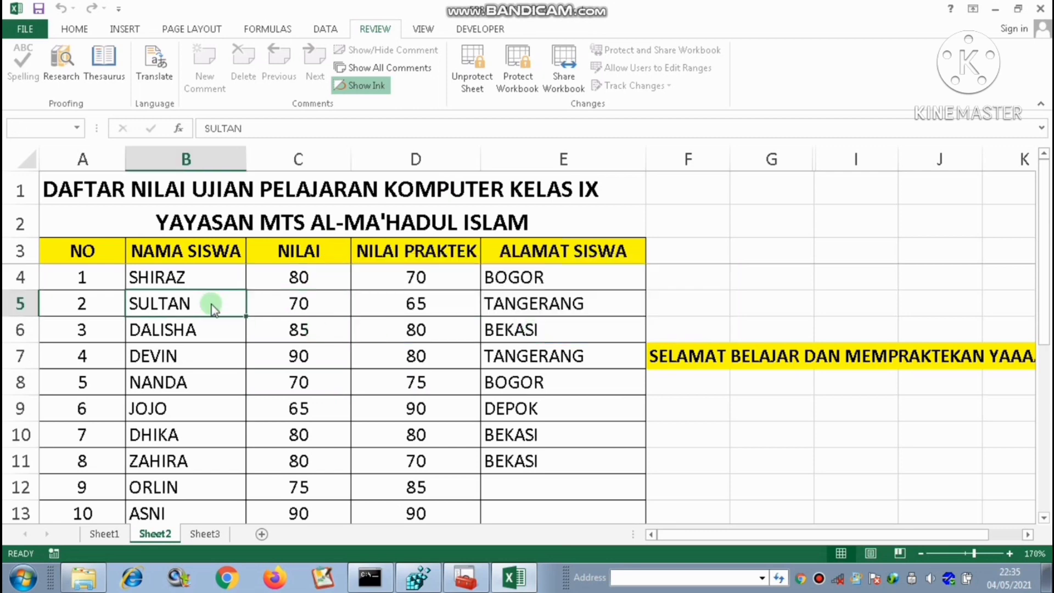
double_click(212, 305)
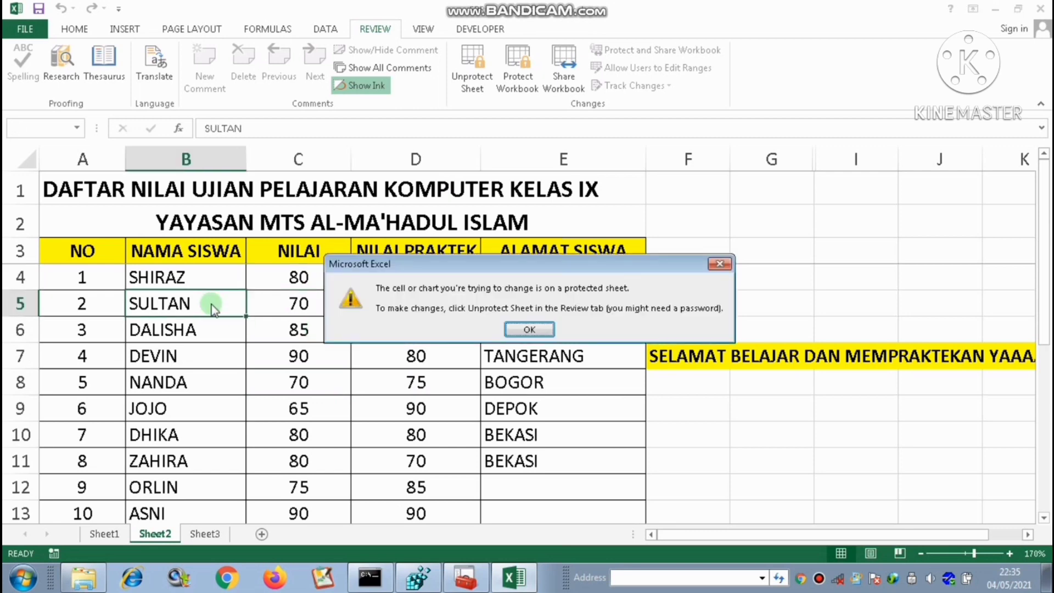
left_click(516, 328)
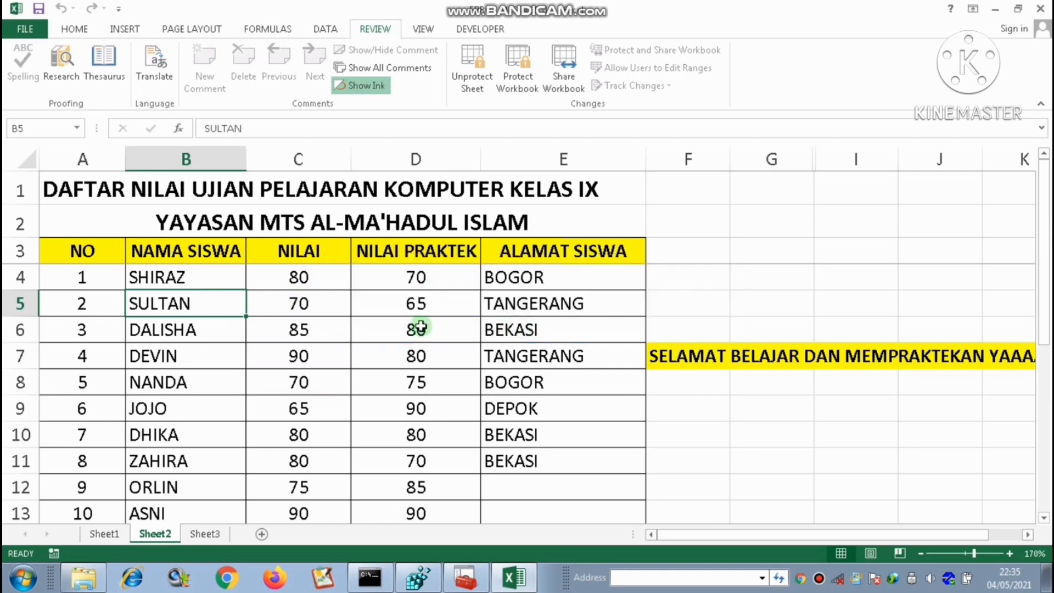
left_click(316, 385)
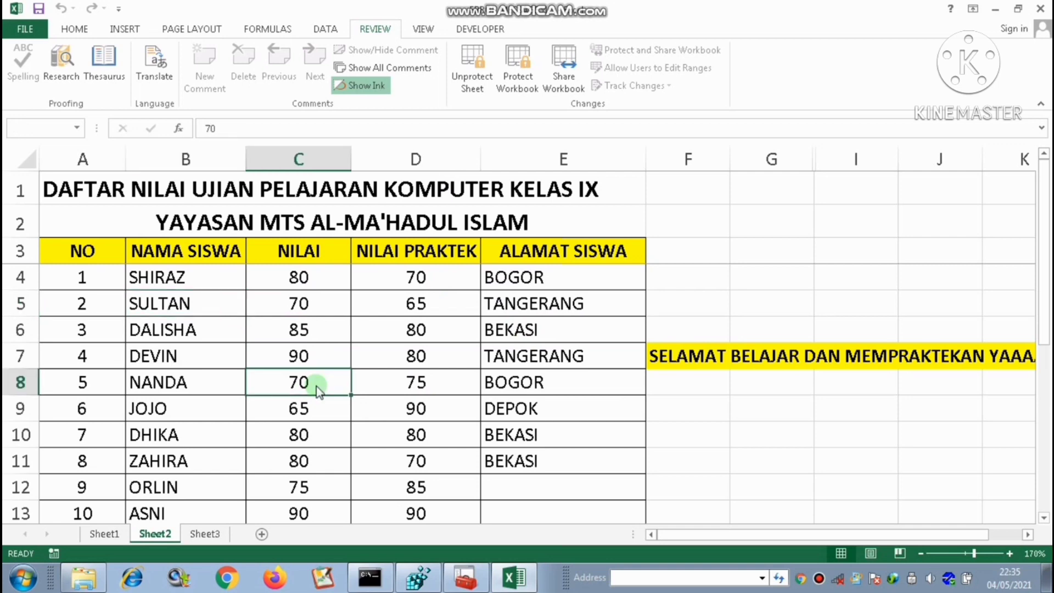
double_click(317, 388)
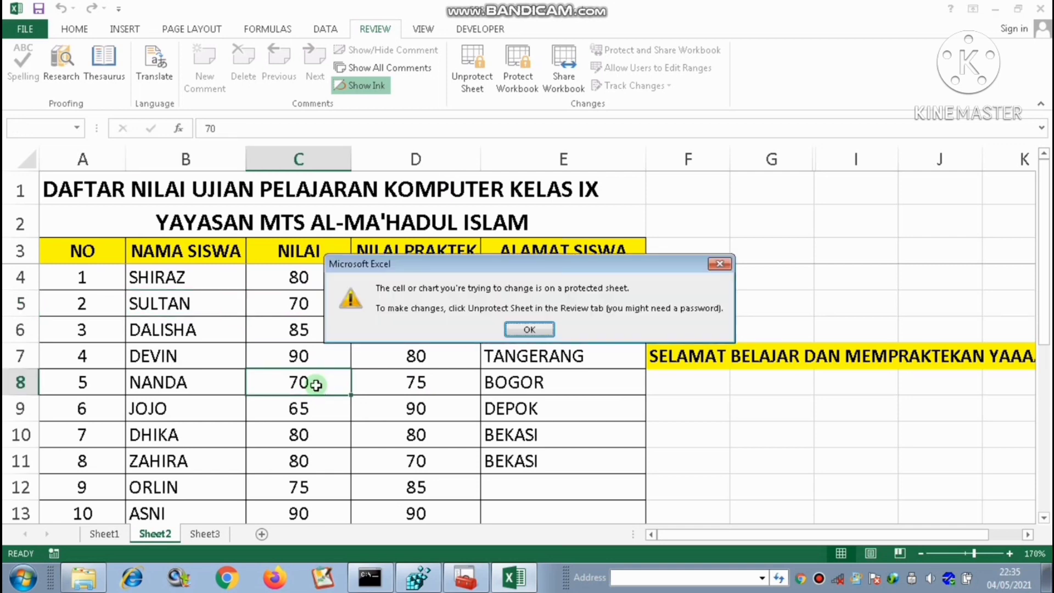
key("Return")
left_click(446, 301)
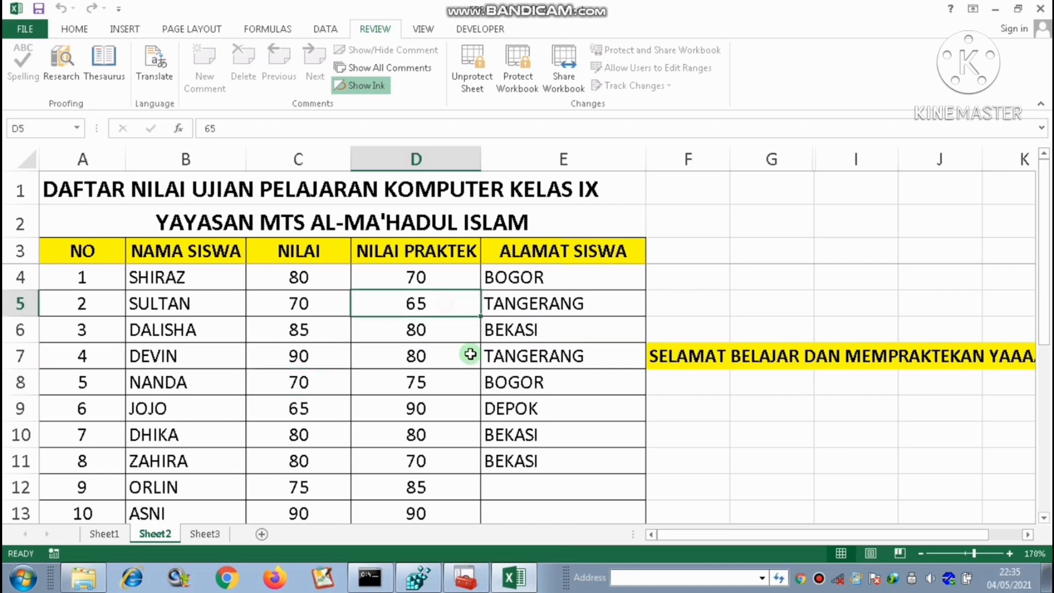
left_click(447, 383)
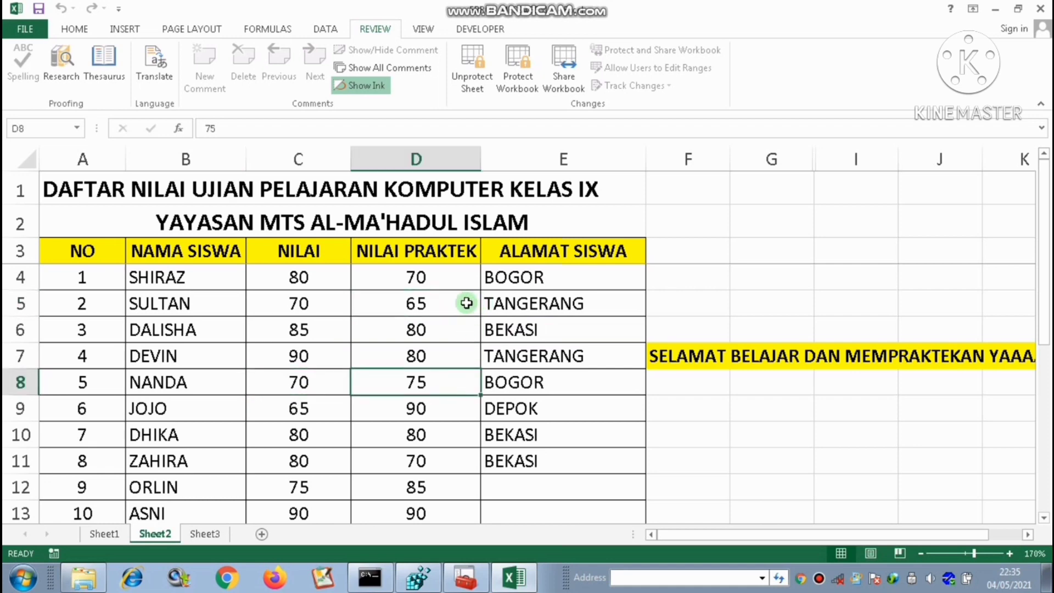
left_click(434, 322)
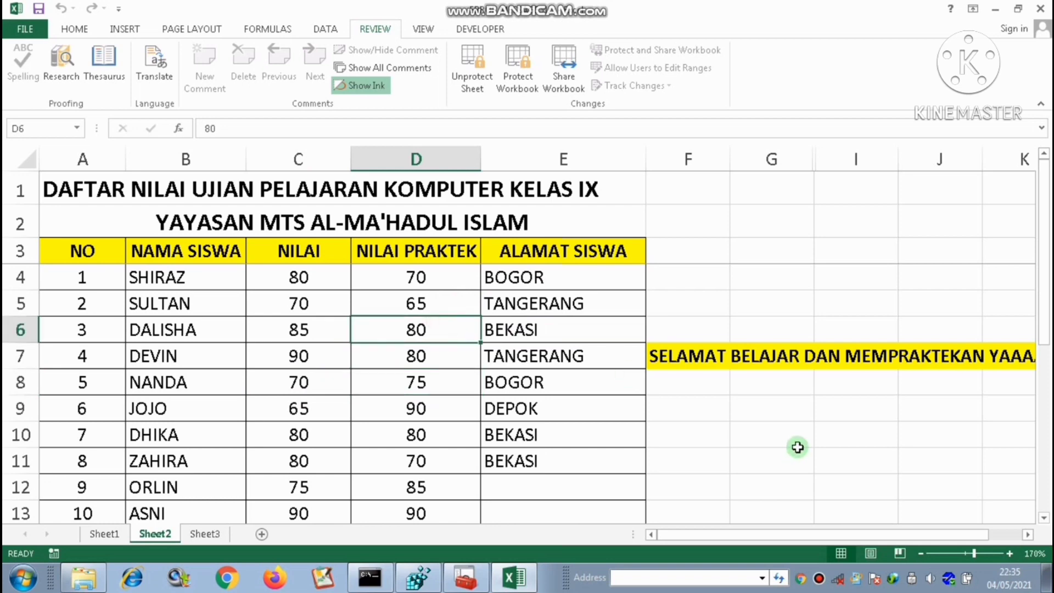
left_click(774, 438)
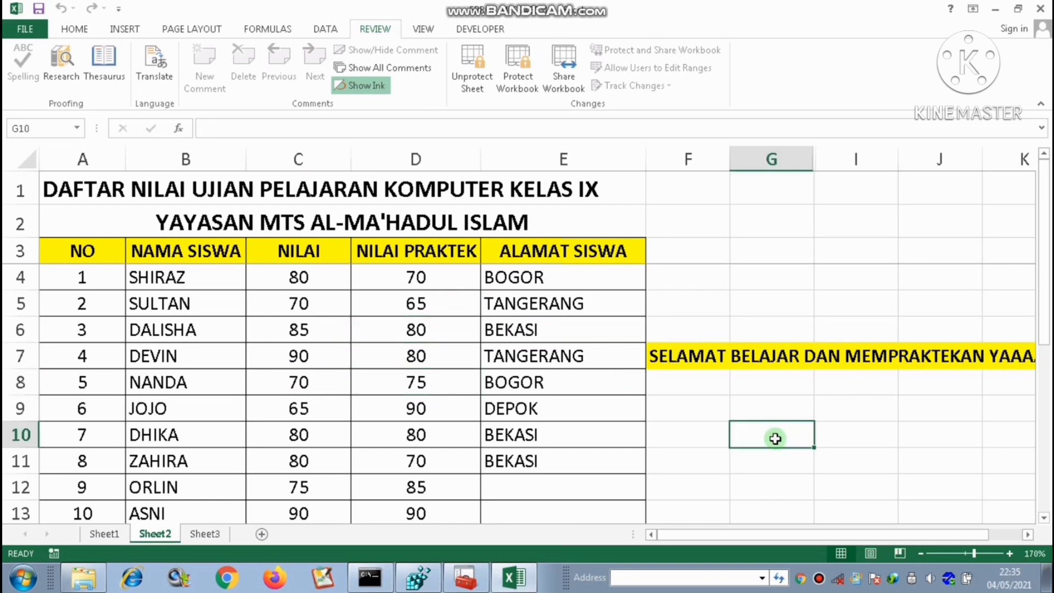
double_click(774, 438)
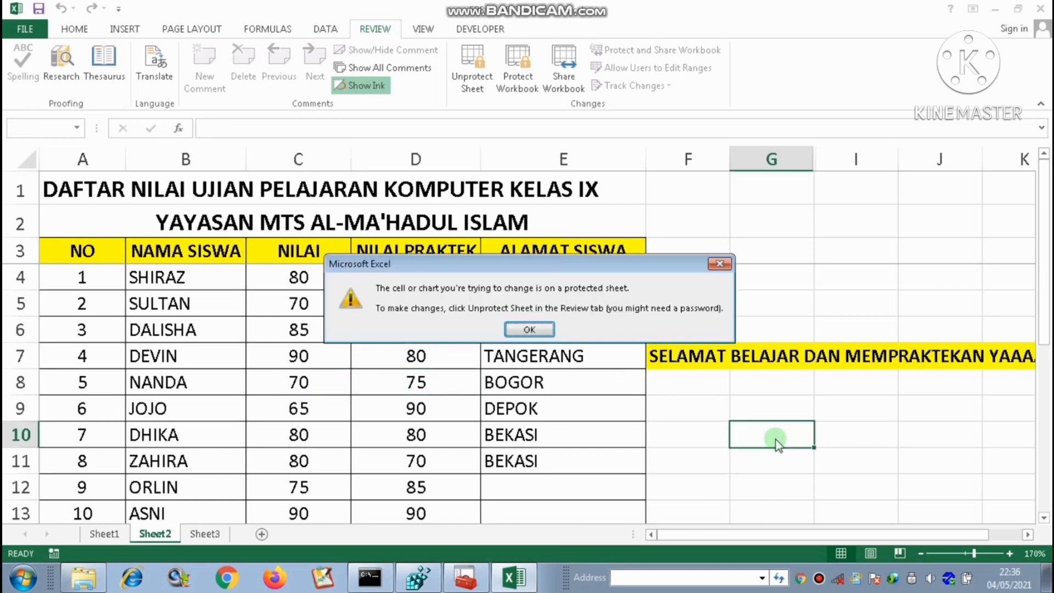
left_click(533, 330)
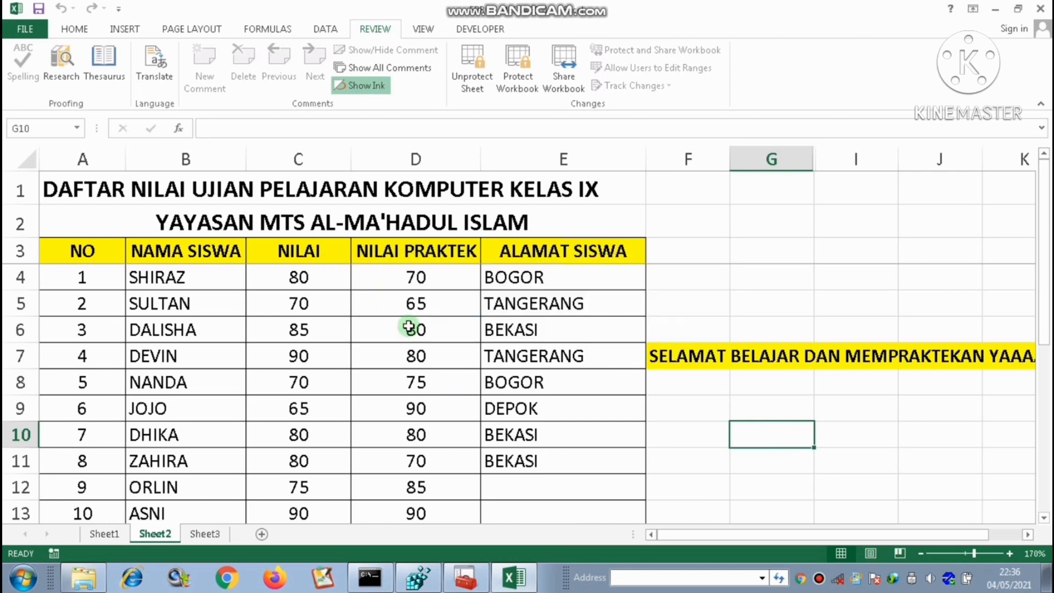
left_click(297, 334)
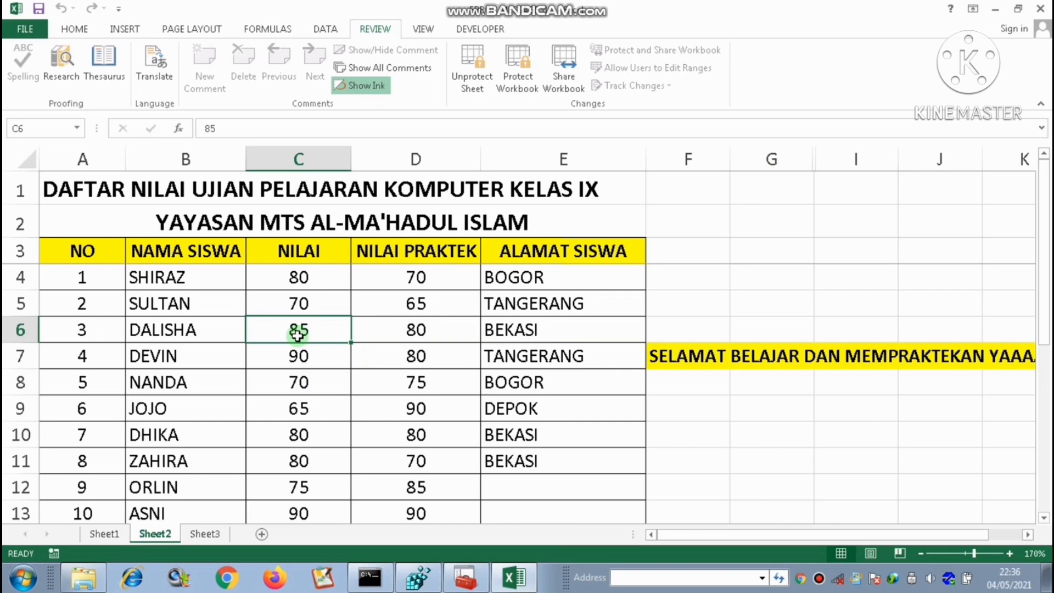
double_click(297, 341)
key("Return")
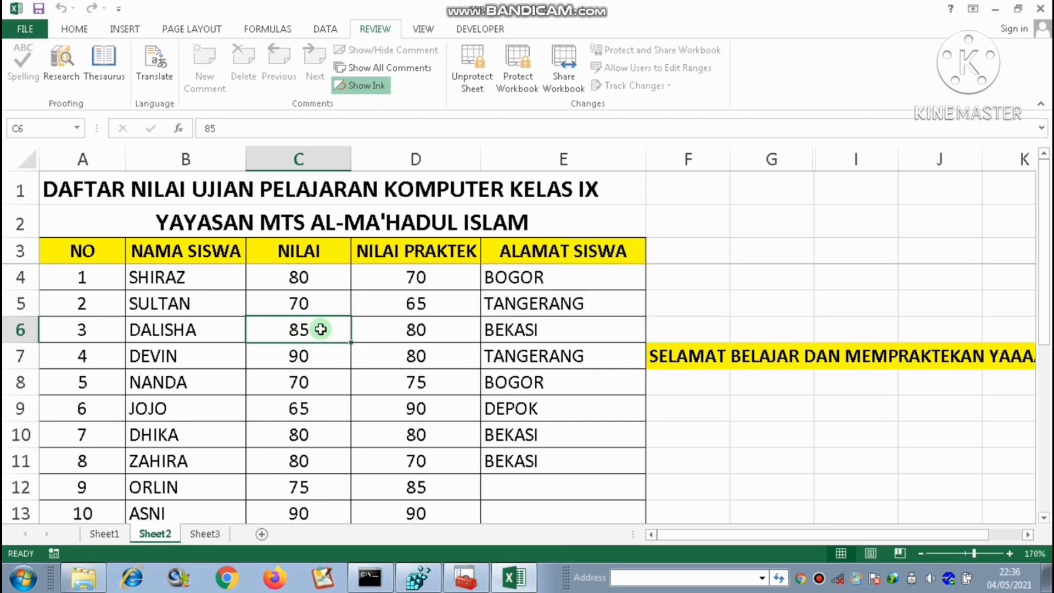
left_click(378, 406)
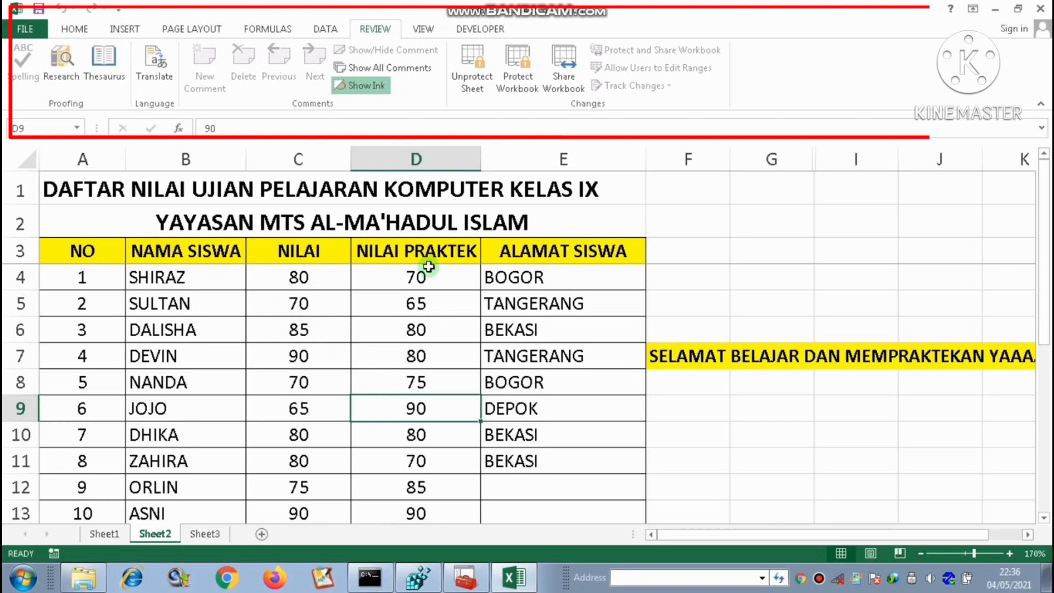
left_click(300, 345)
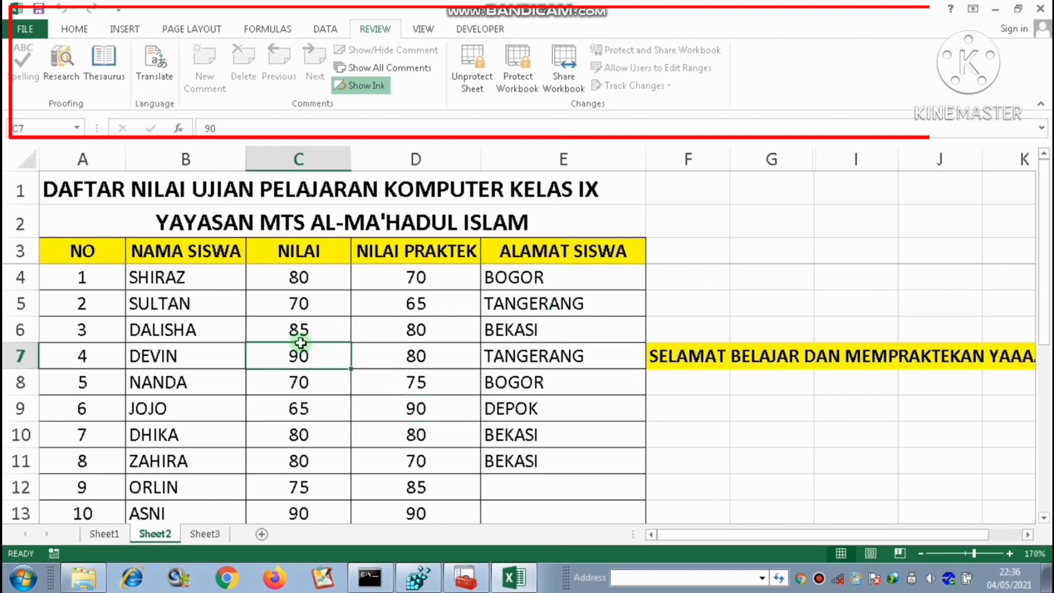
key("Page_Down")
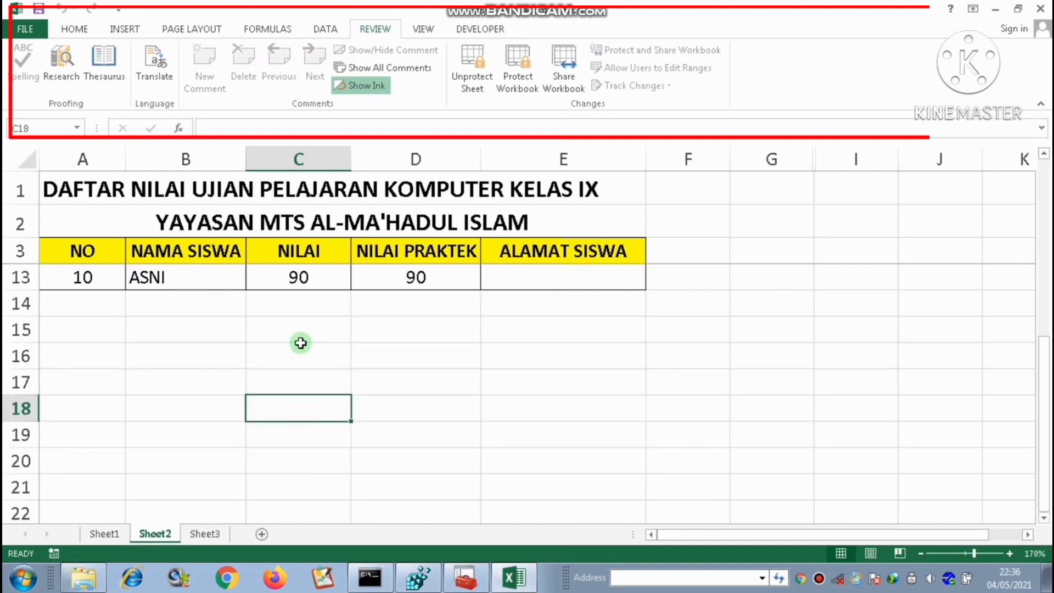
key("Up")
key("Up")
key("Up")
key("Up")
key("Up")
key("Up")
key("Up")
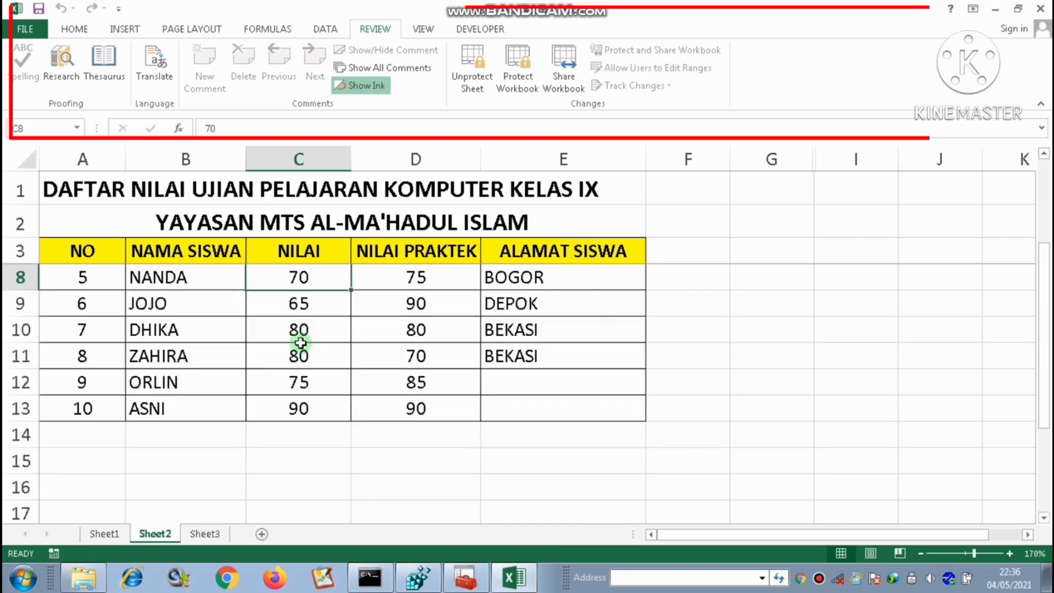
key("Up")
key("Up")
key("Up")
key("Up")
key("Up")
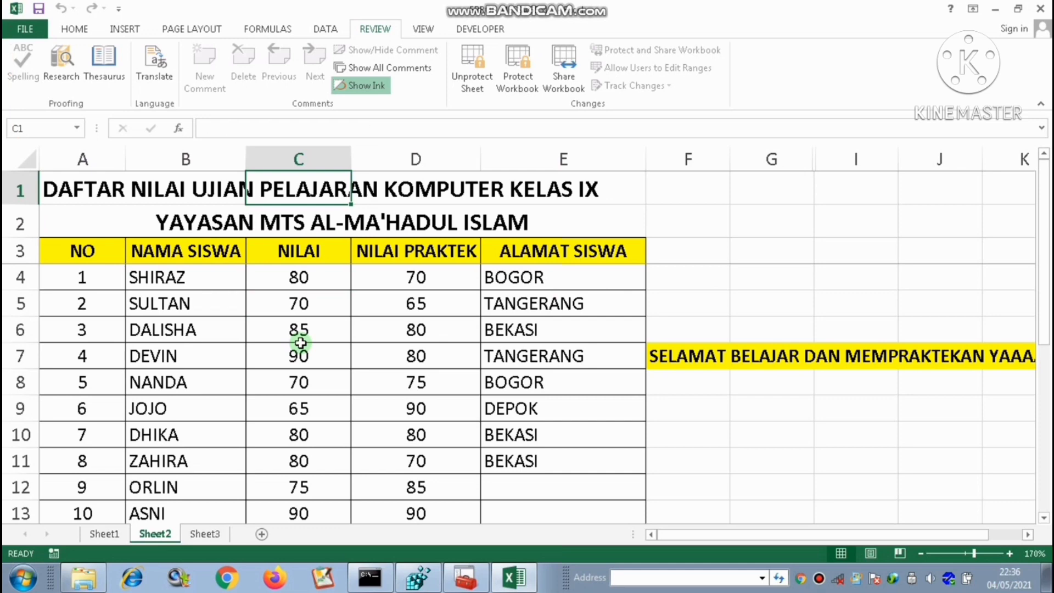
key("Down")
key("Down")
key("Down")
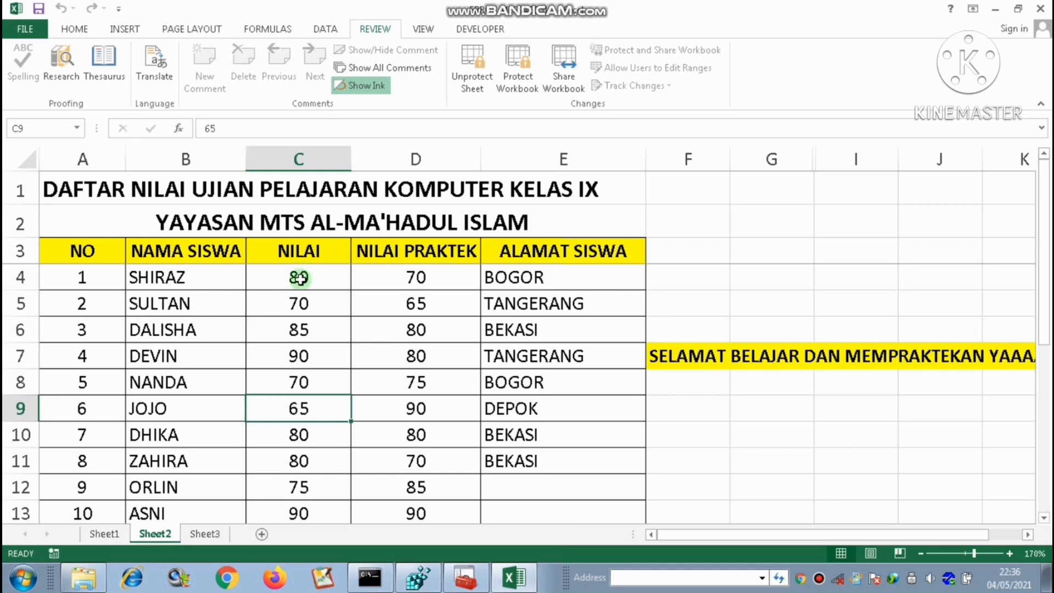
Step: Unprotect the sheet with its password and enter 90 in both C5 and D5
left_click(475, 60)
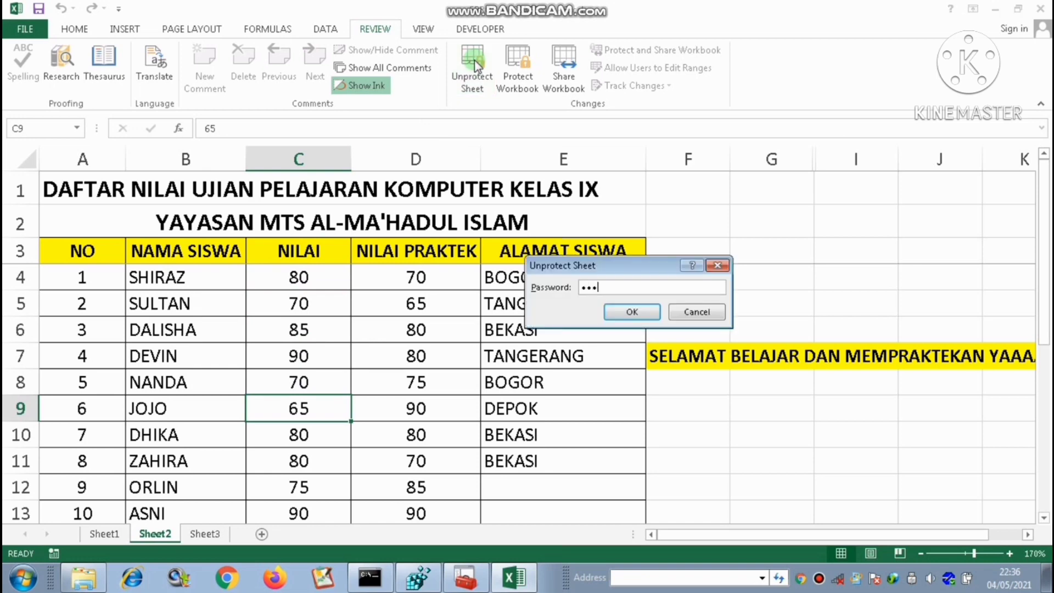
key("Return")
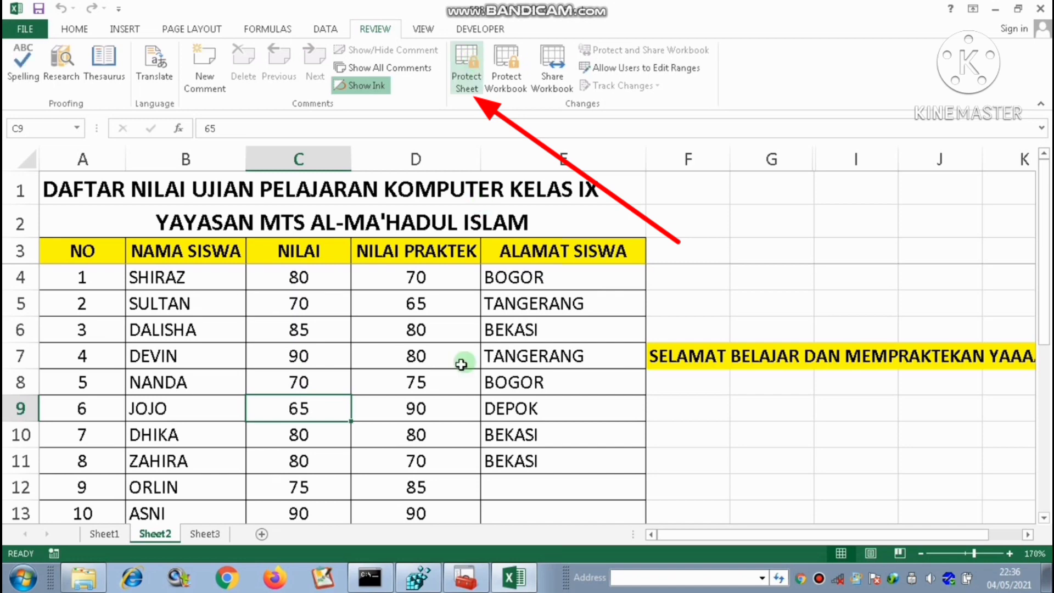
left_click(303, 302)
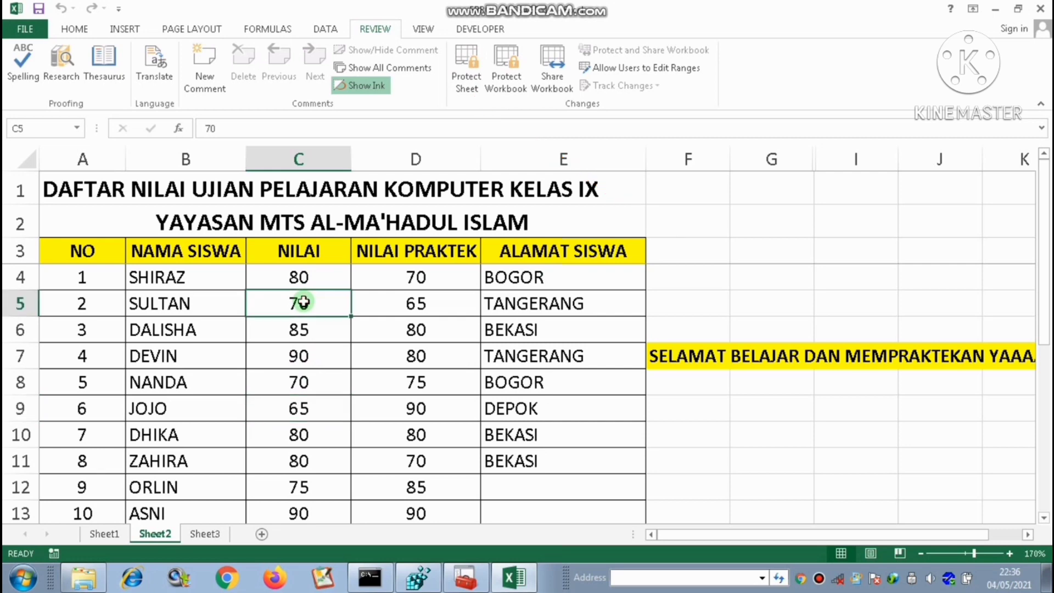
type("90")
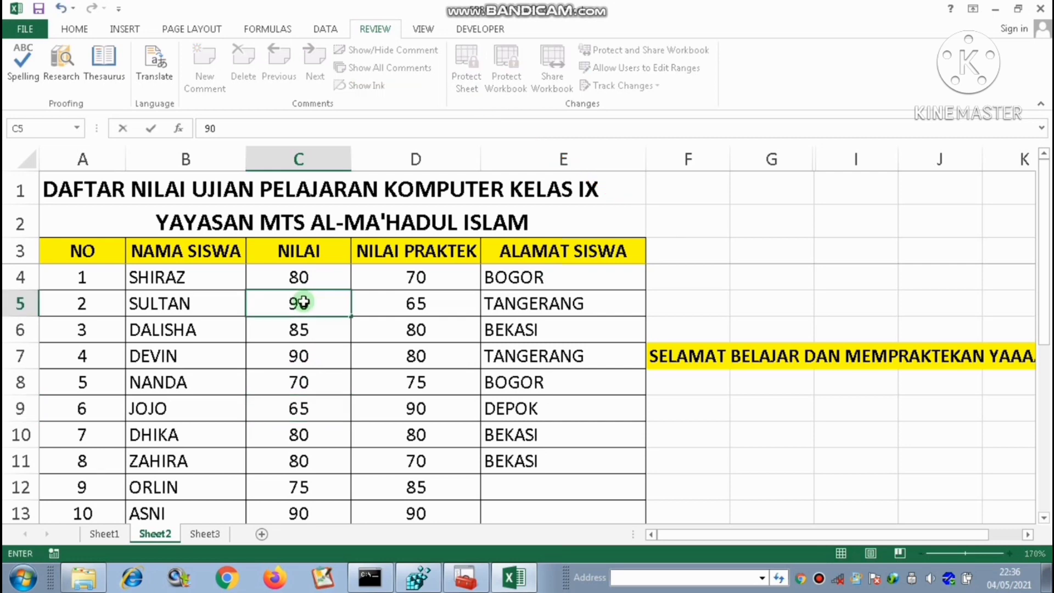
key("Return")
left_click(303, 302)
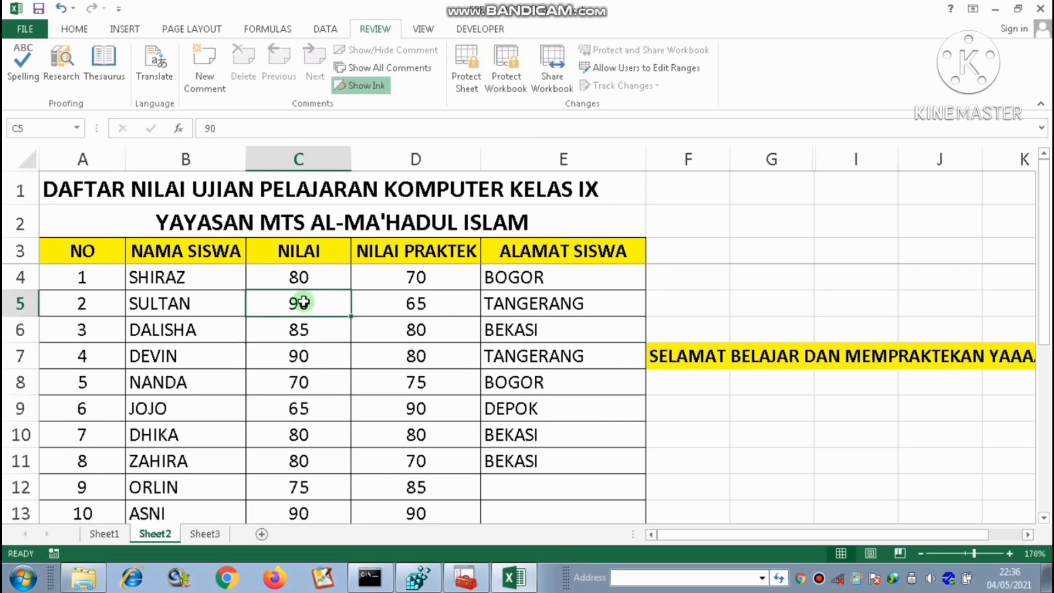
key("Right")
type("90")
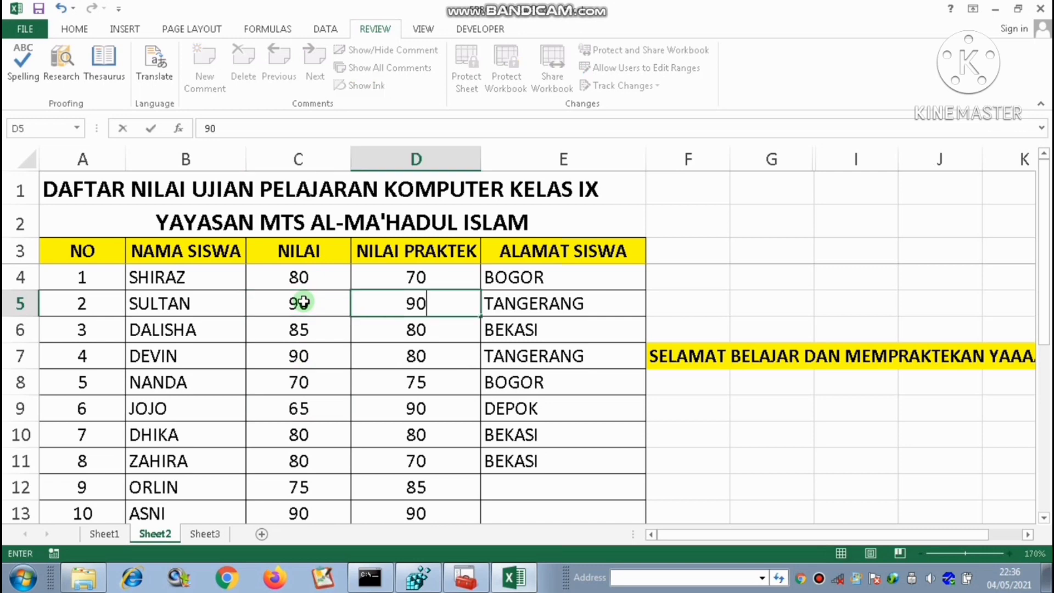
key("Return")
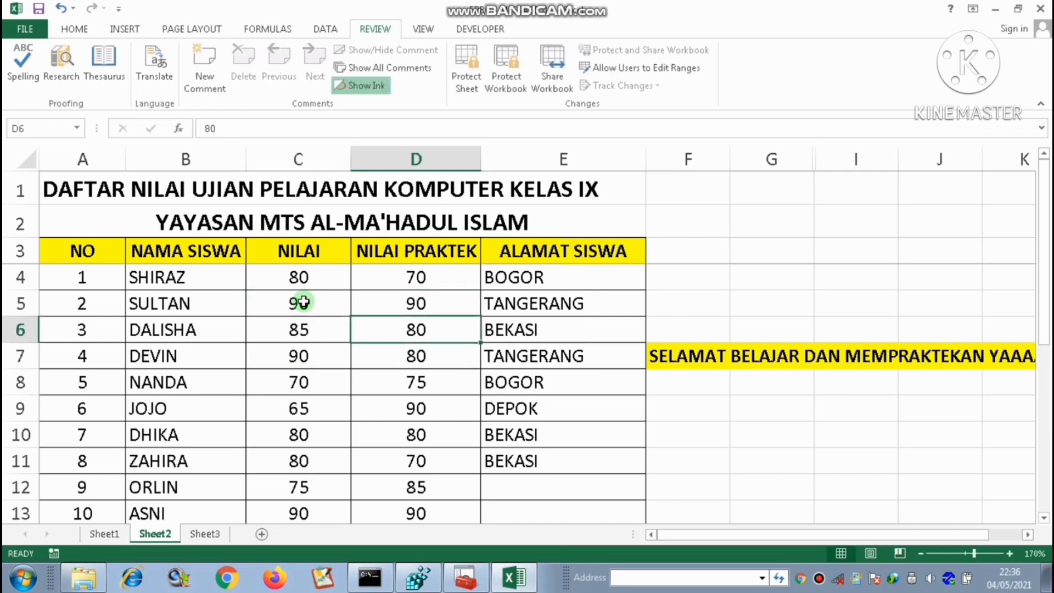
Step: Change row 4's grades to 95 in C4 and 80 in D4
key("Left")
key("Up")
key("Up")
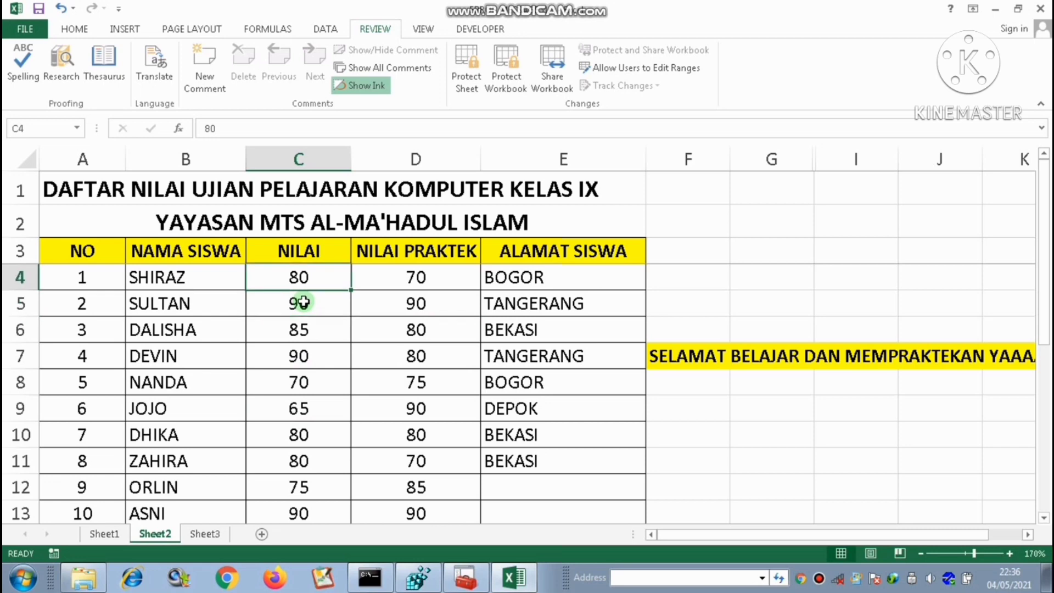
type("9")
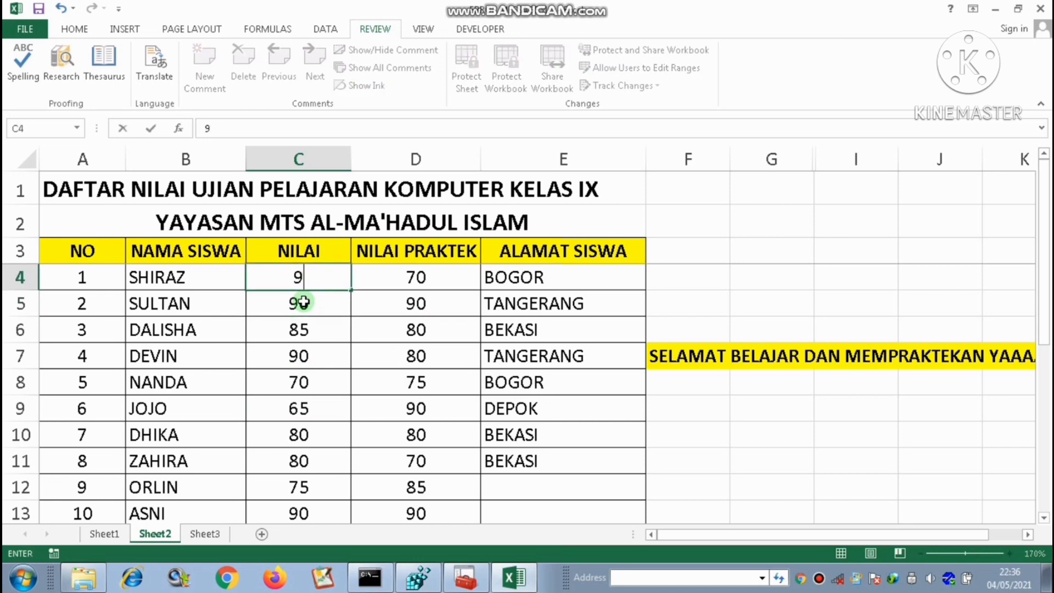
type("5")
key("Return")
key("Up")
key("Right")
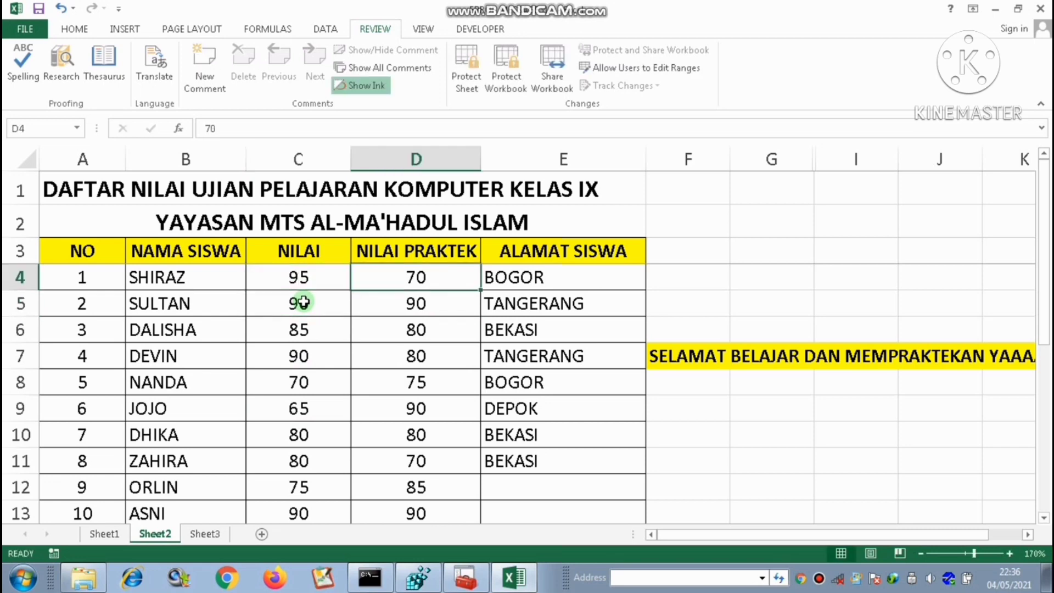
type("80")
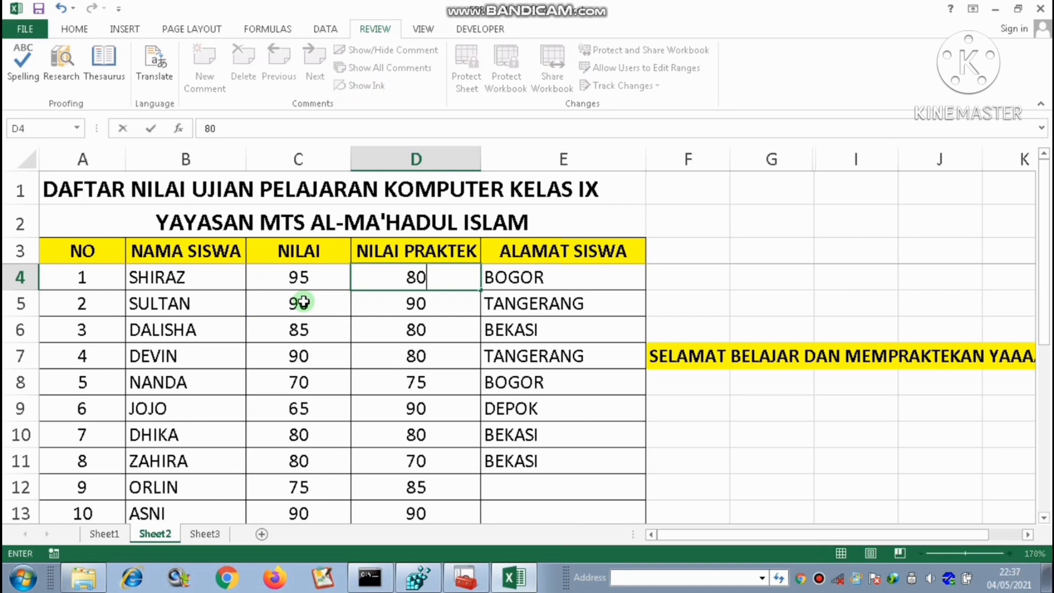
key("Return")
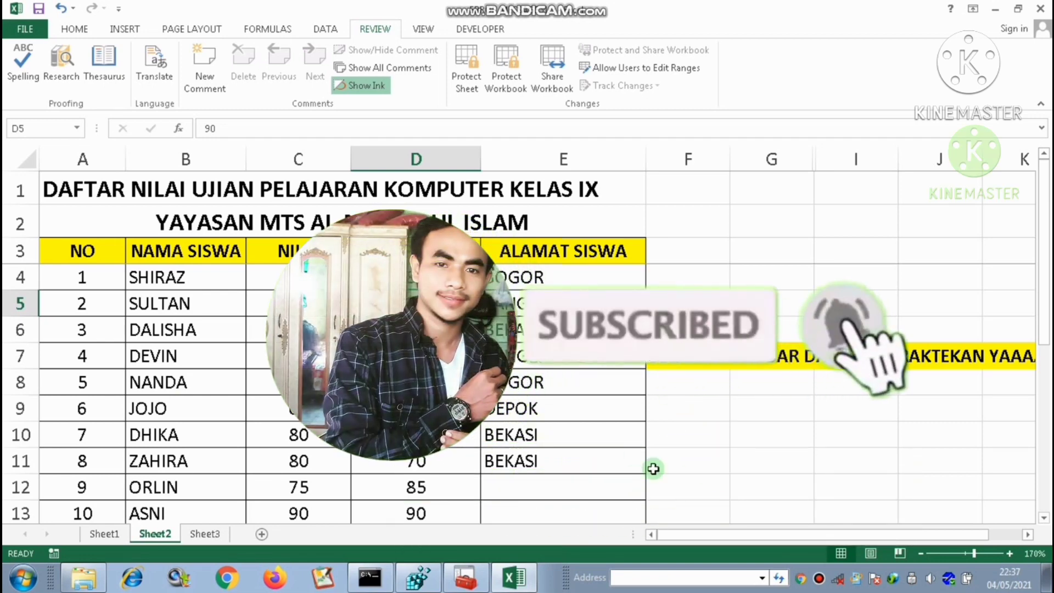
Step: Enter ':)' in cell L7, just after the SELAMAT BELAJAR message in F7
left_click_drag(715, 537, 789, 537)
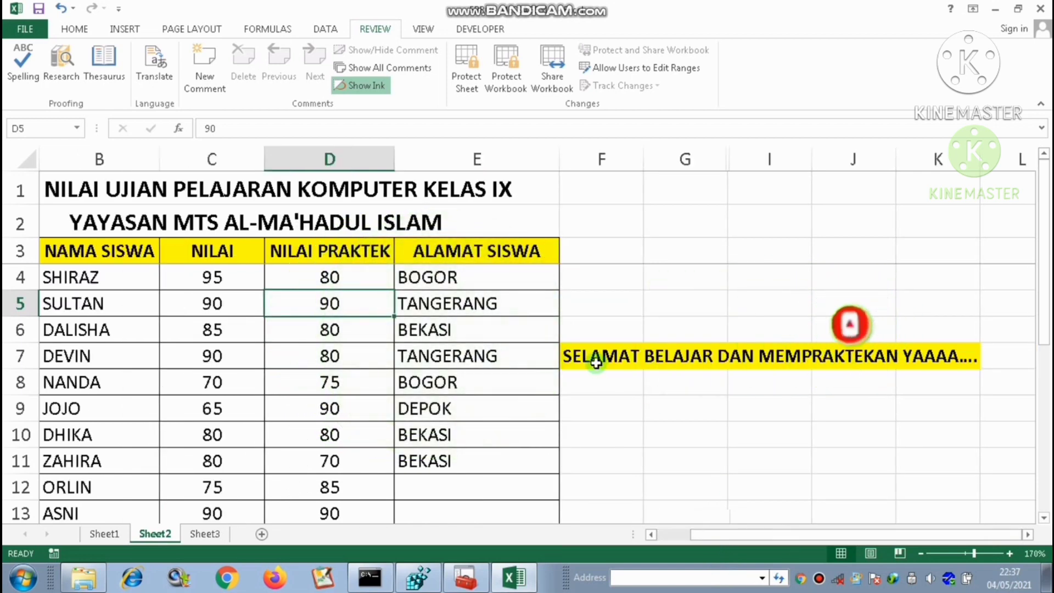
left_click(596, 360)
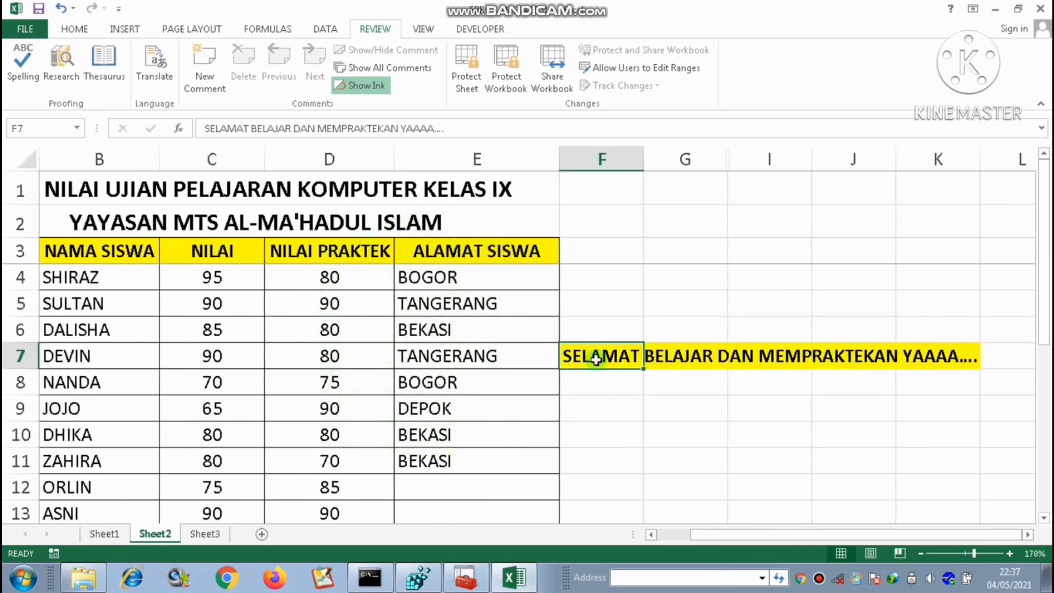
key("Right")
key("Right")
key("Right")
key("Right")
key("Right")
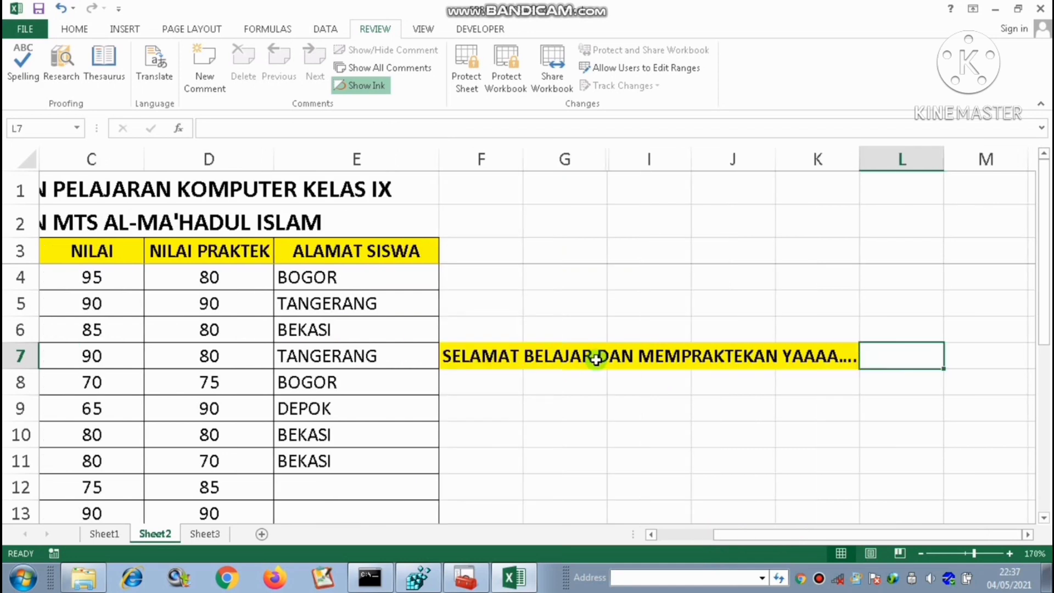
key("Left")
key("Left")
key("Left")
key("Left")
key("Left")
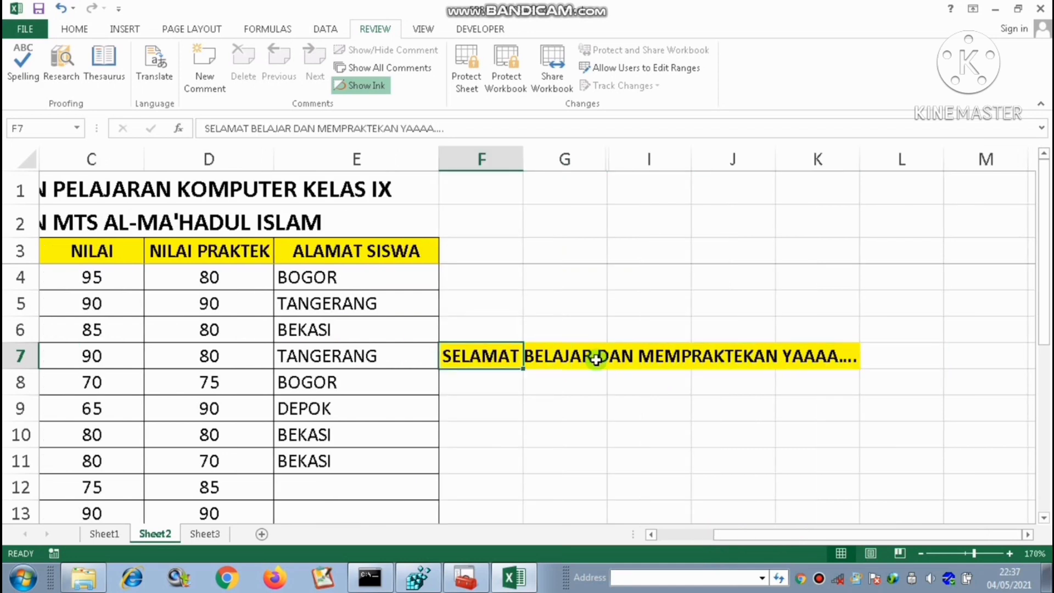
key("Right")
key("Right")
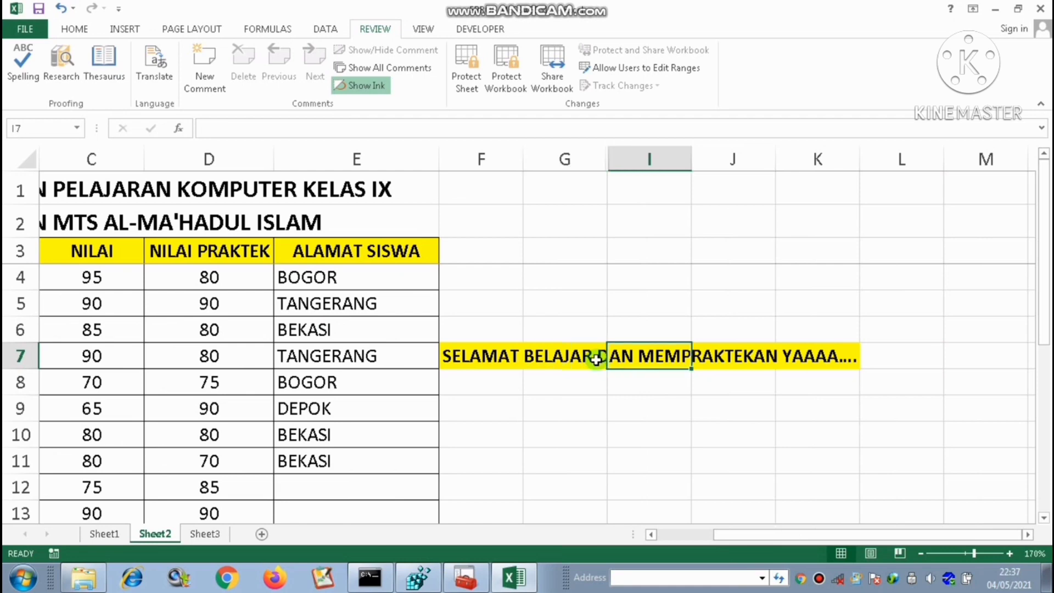
key("Right")
key("Right")
key("Down")
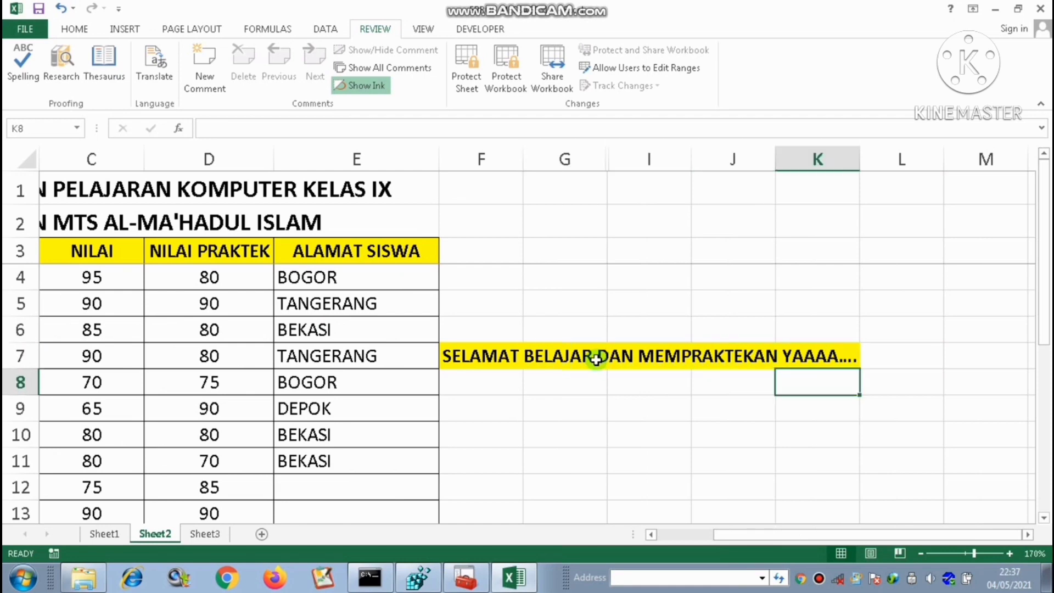
key("Up")
key("Right")
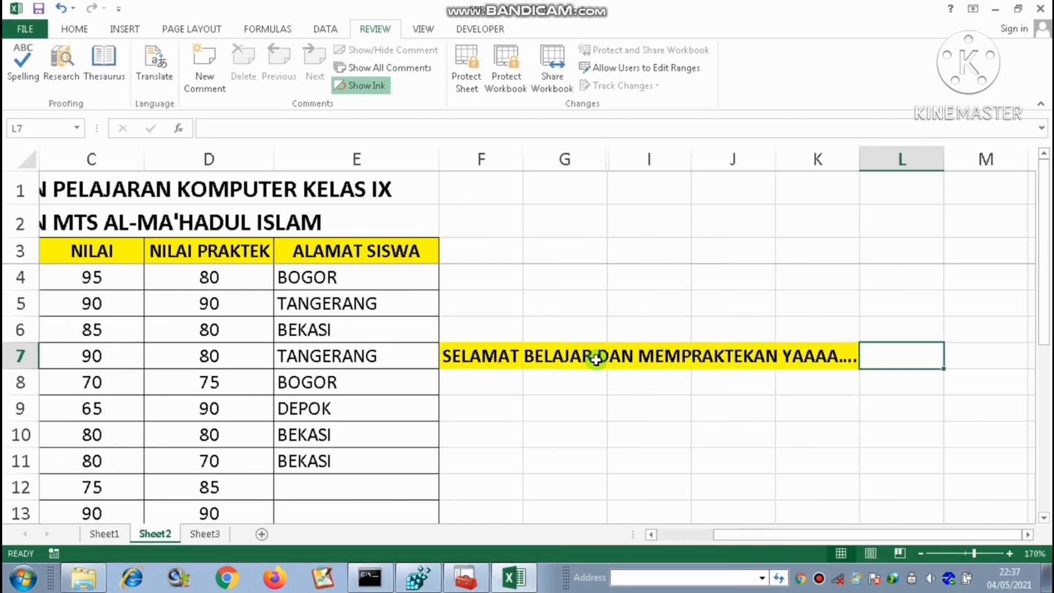
type(":")
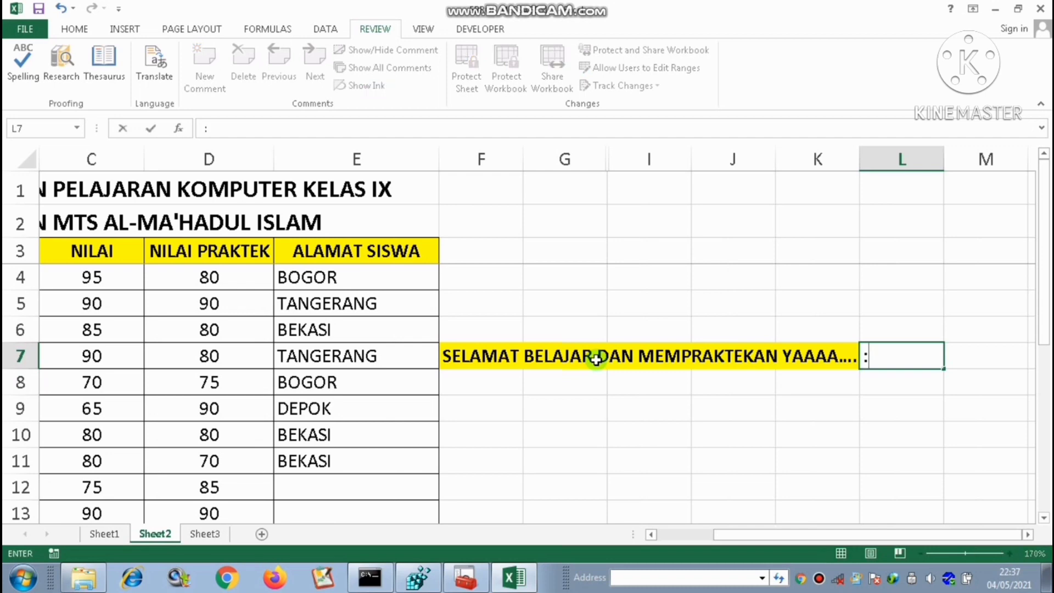
type(")")
key("Return")
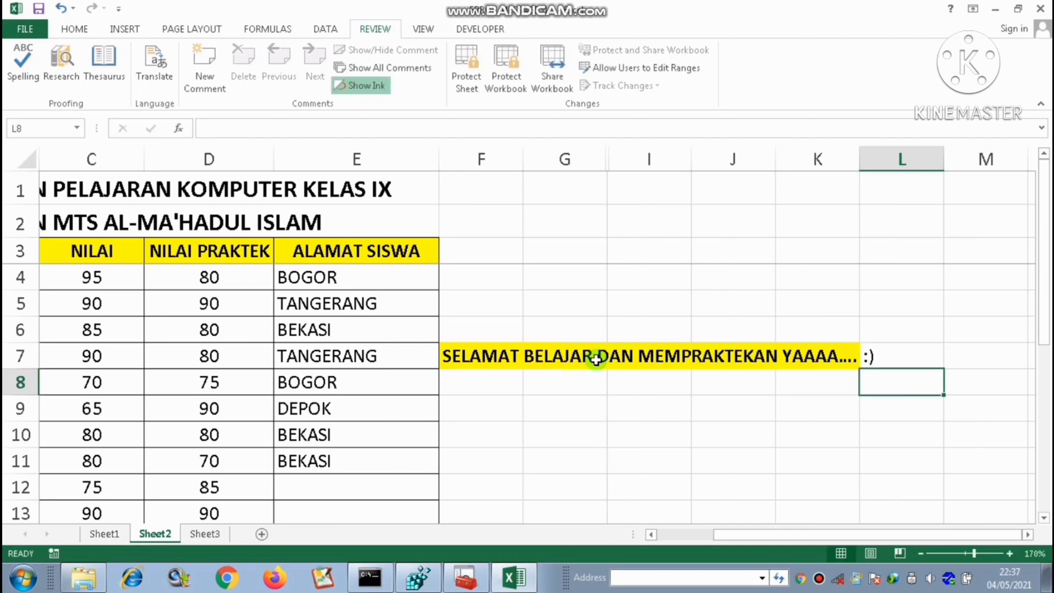